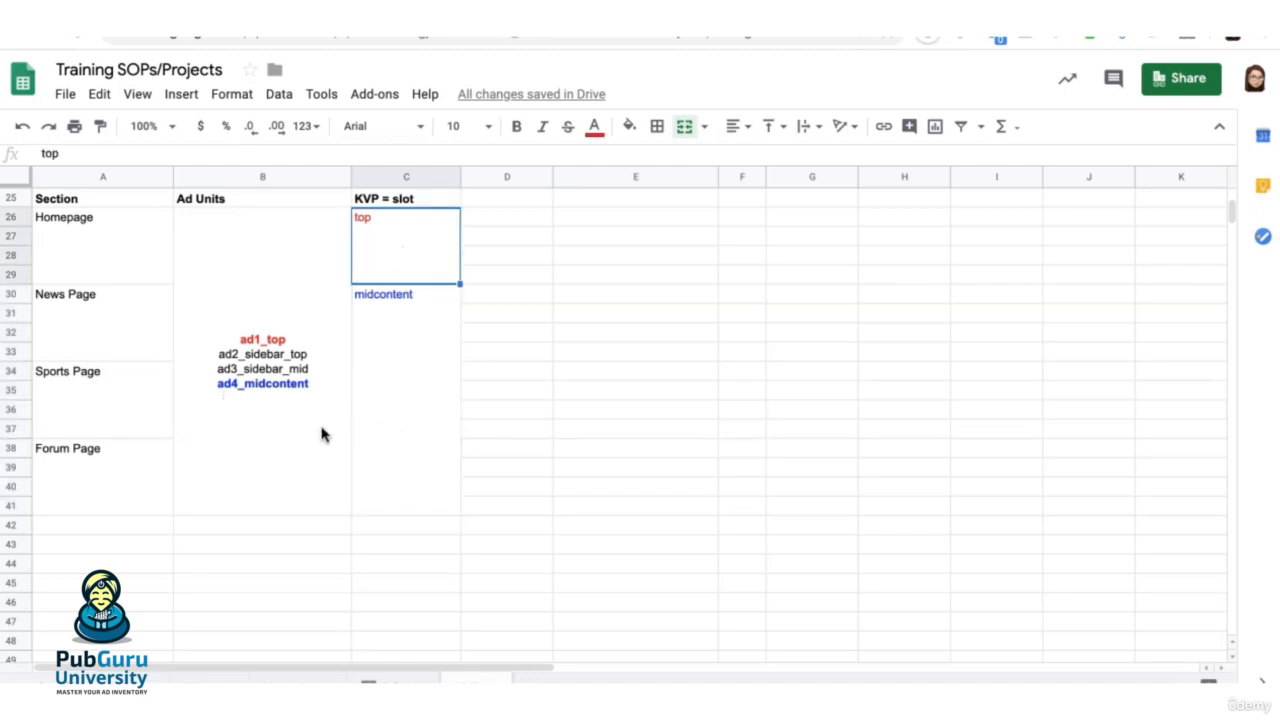
# Switch from the spreadsheet to Ad Manager and start a new key-value named slot.
pyautogui.click(378, 418)
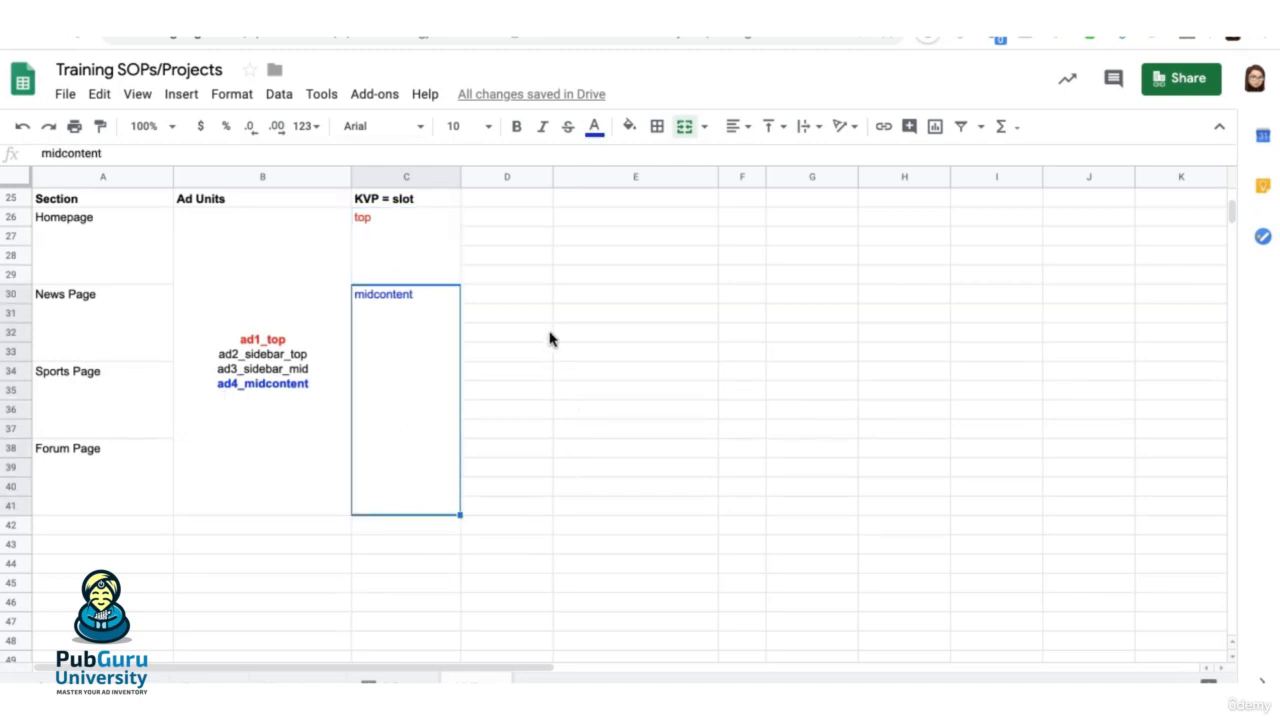
pyautogui.hotkey('ctrl', 'Tab')
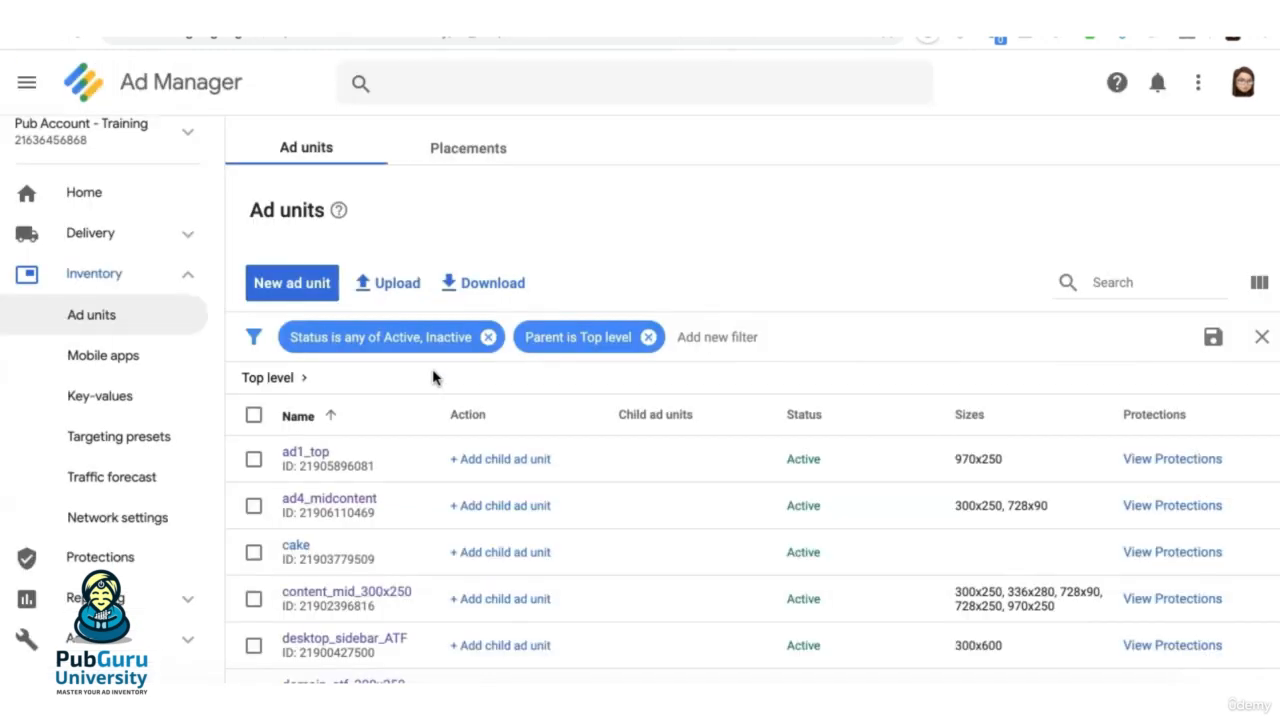
pyautogui.click(94, 398)
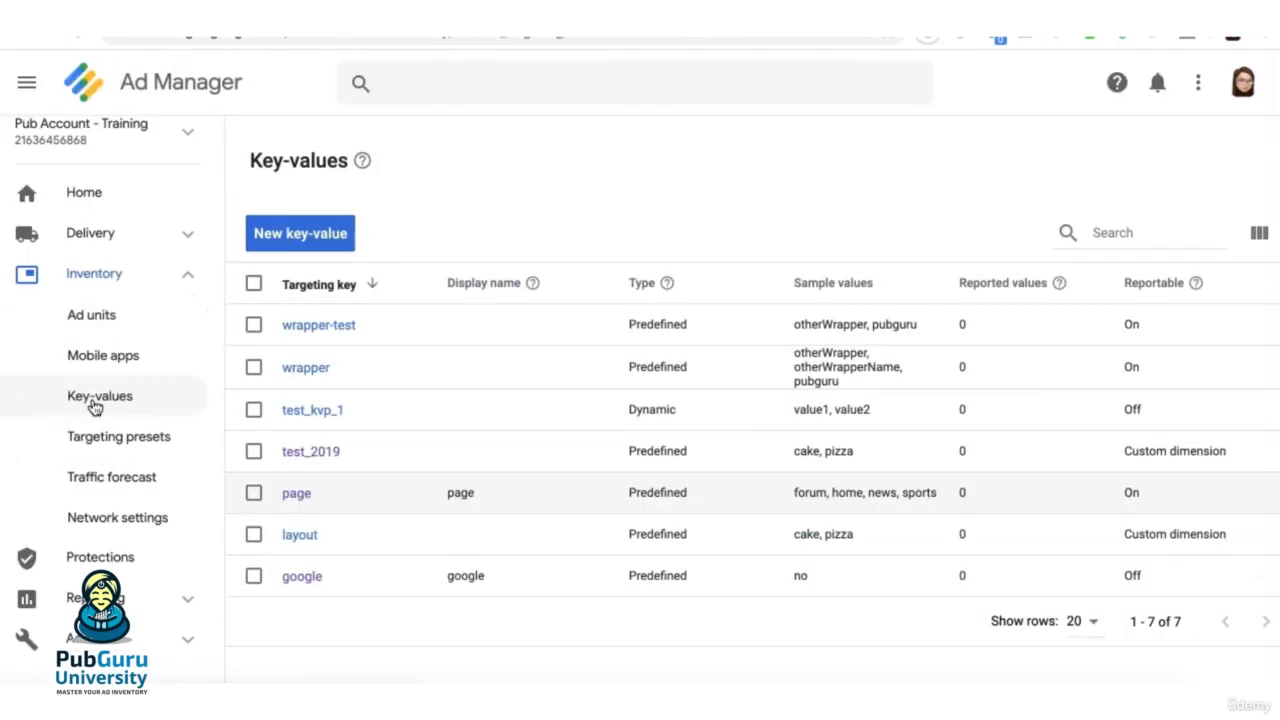
pyautogui.click(302, 234)
pyautogui.click(499, 170)
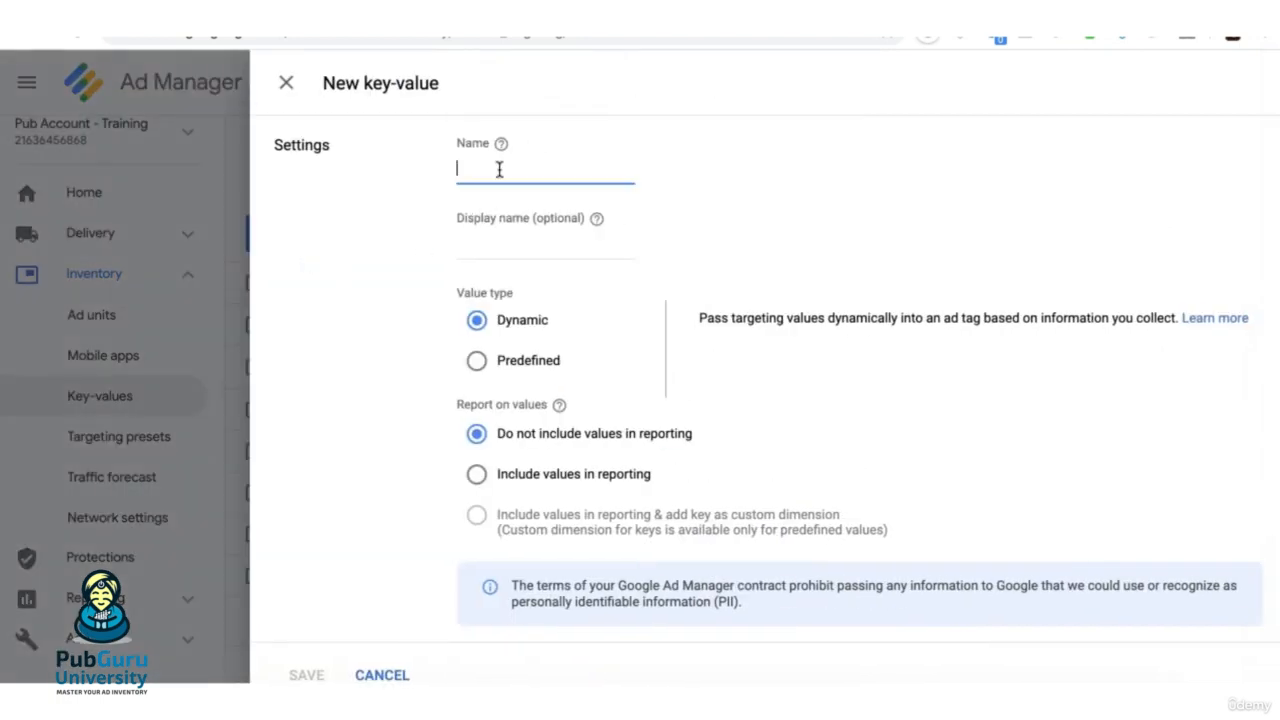
pyautogui.write('slot')
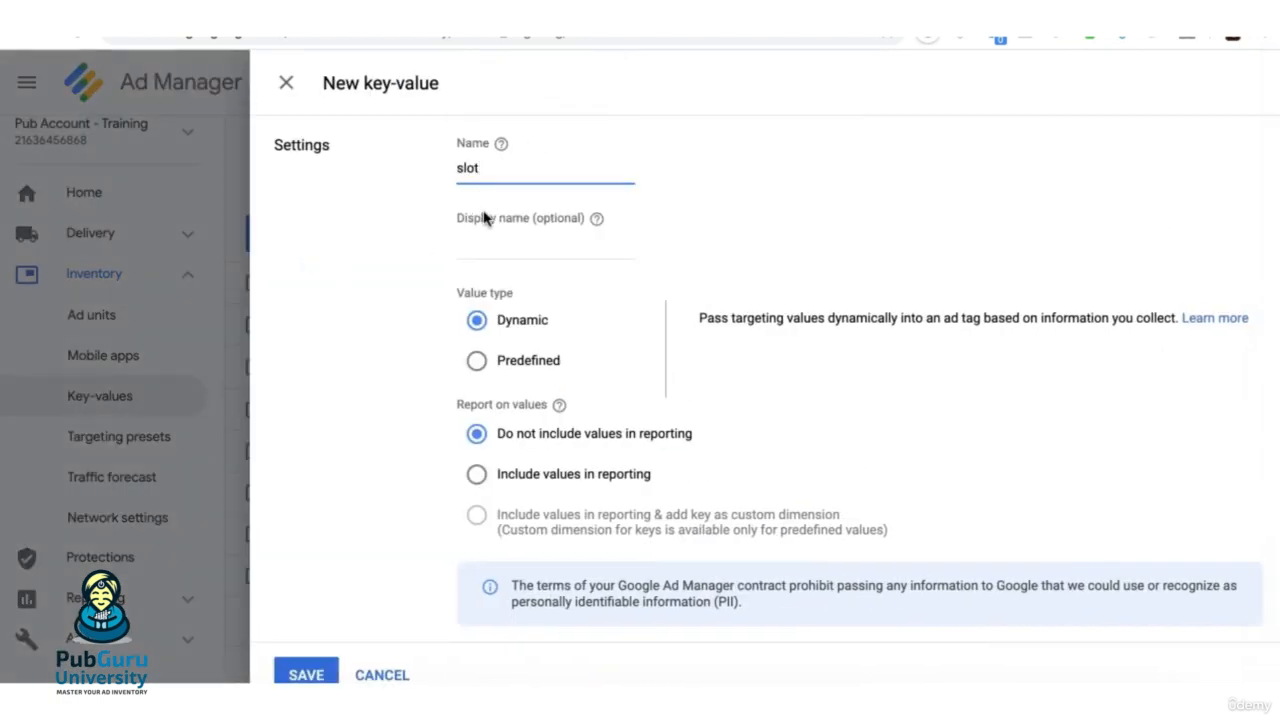
# Give the new key the display name slot, with predefined values that are included in reporting.
pyautogui.moveTo(500, 168); pyautogui.dragTo(420, 173)
pyautogui.hotkey('ctrl', 'c')
pyautogui.click(493, 246)
pyautogui.hotkey('ctrl', 'v')
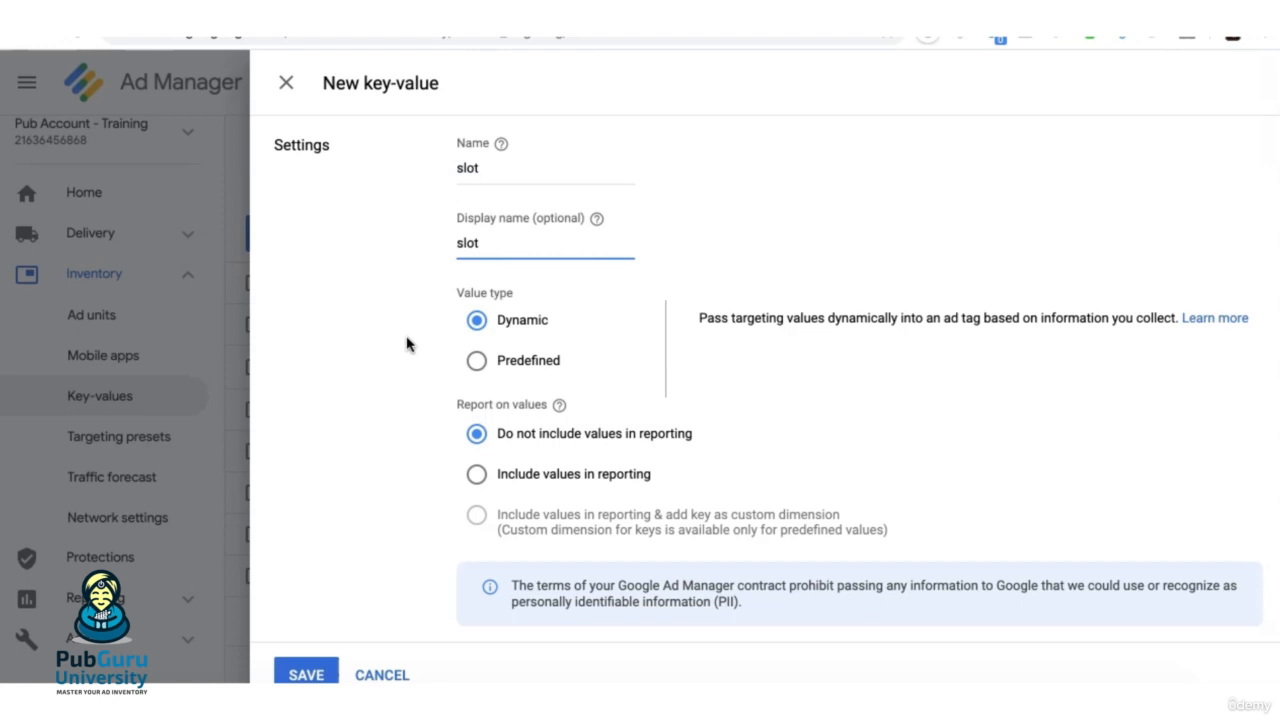
pyautogui.click(476, 361)
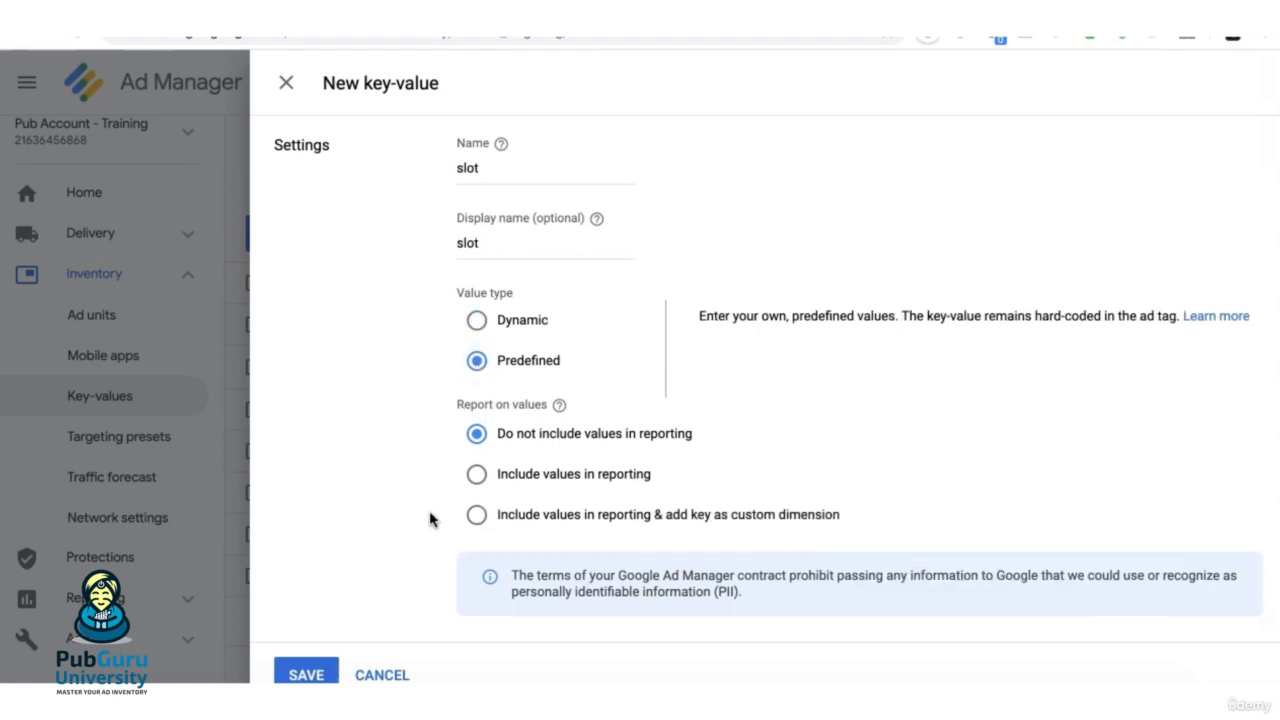
pyautogui.click(478, 476)
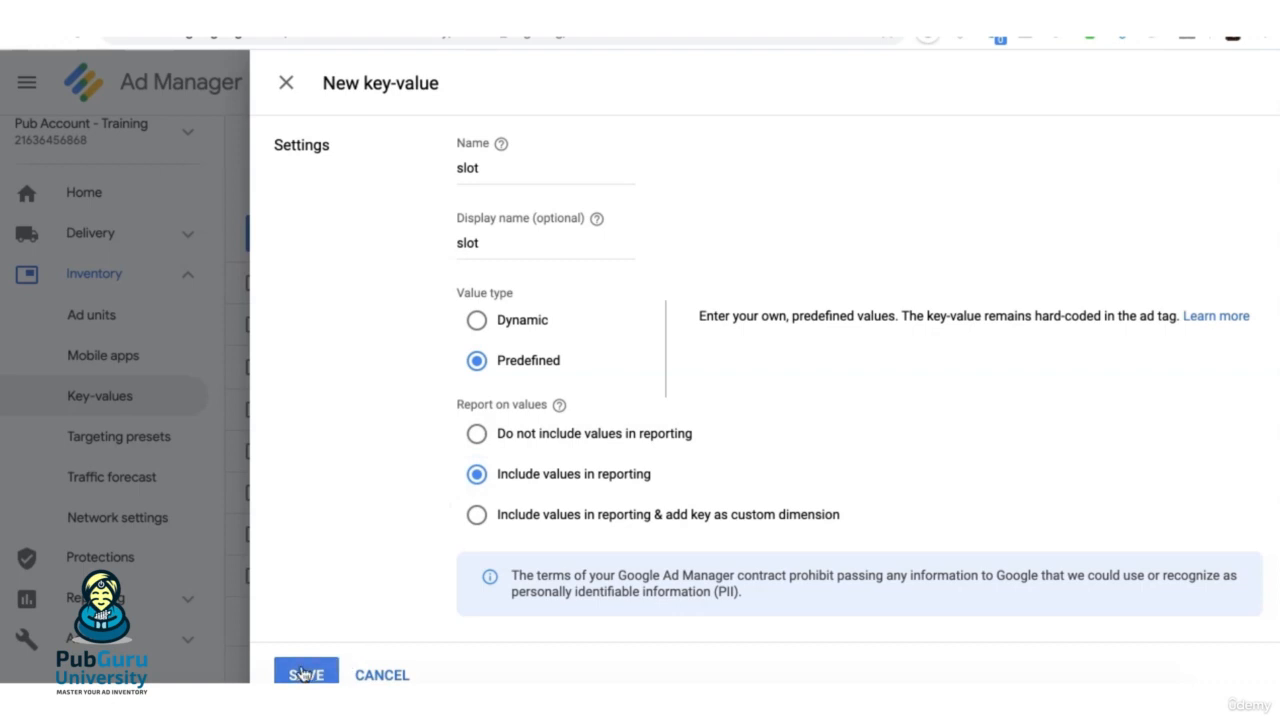
# Add and save the targeting values top and midcontent for the slot key.
pyautogui.scroll(-4, 320, 580)
pyautogui.click(505, 343)
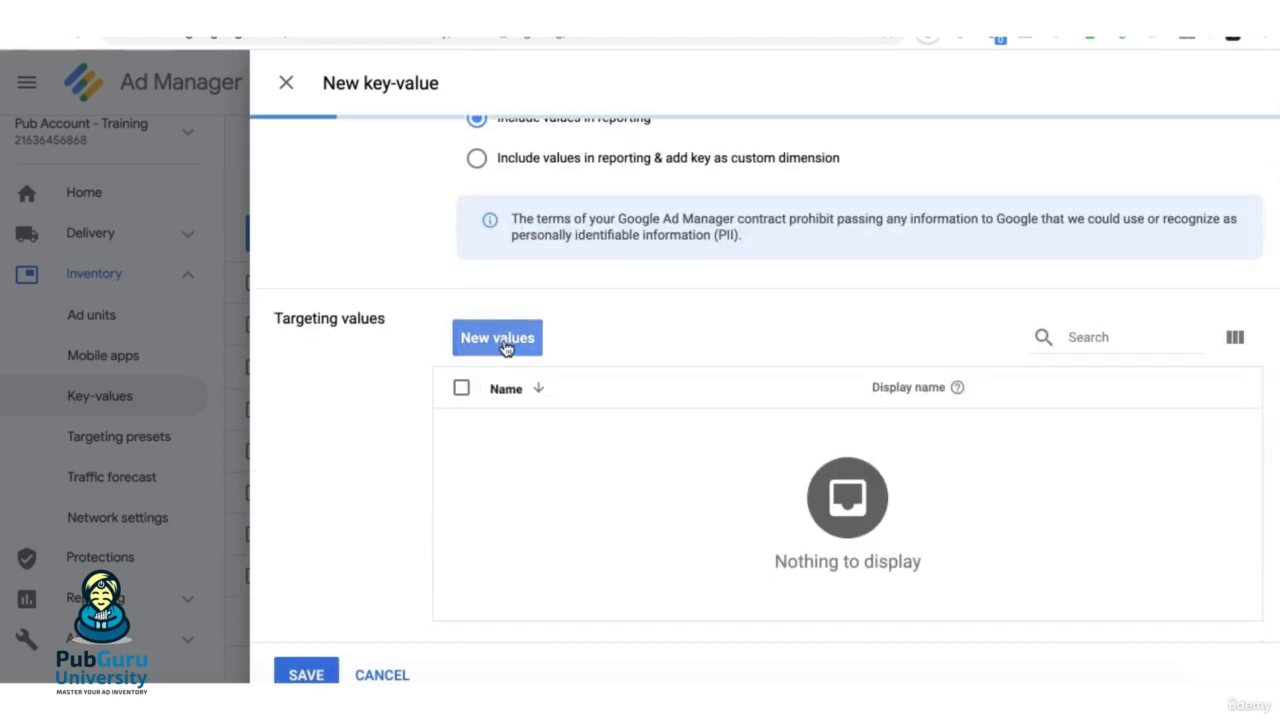
pyautogui.write('top')
pyautogui.press('Return')
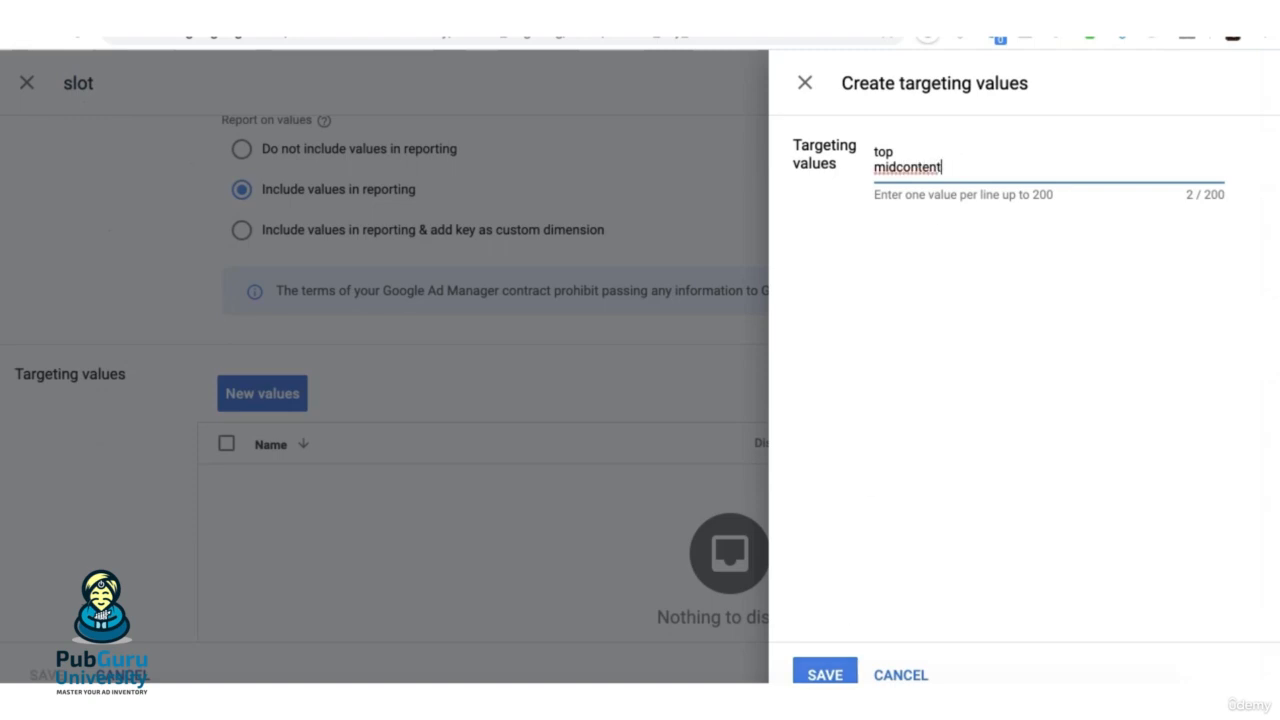
pyautogui.click(836, 676)
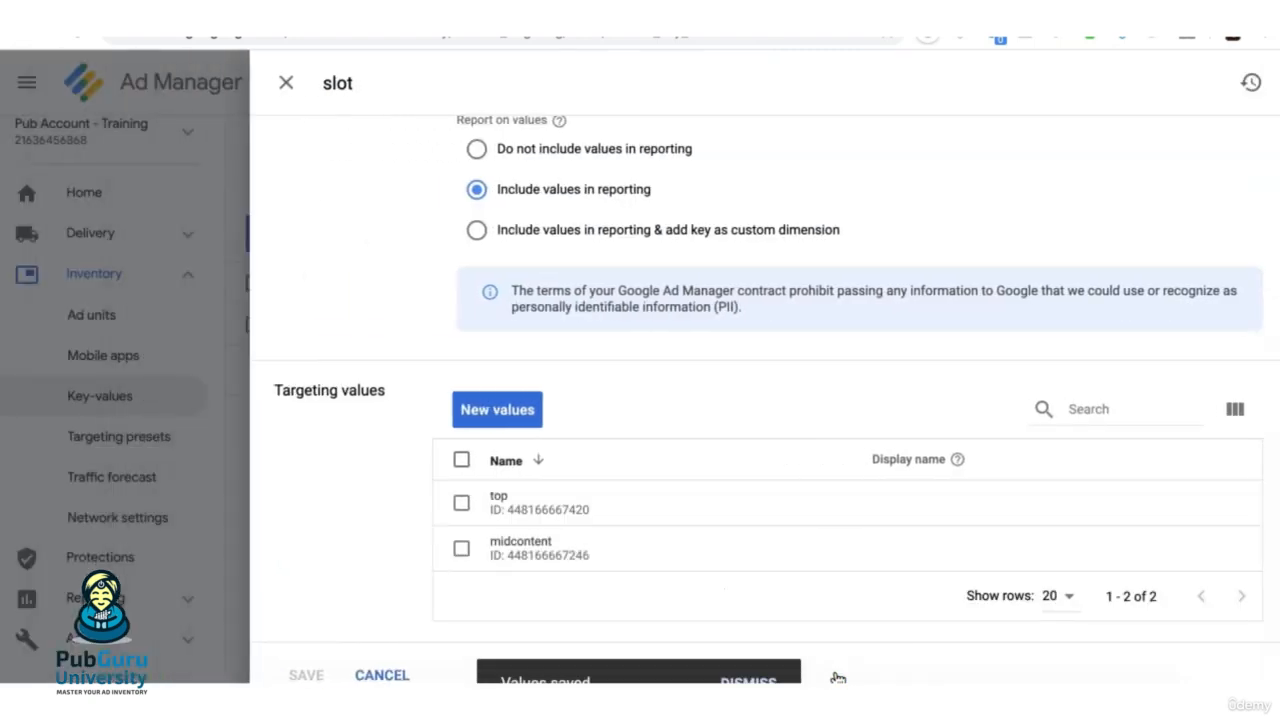
pyautogui.click(286, 83)
# Open the tag options of the ad4_midcontent ad unit, using Google Publisher Tag as the tag type.
pyautogui.click(100, 314)
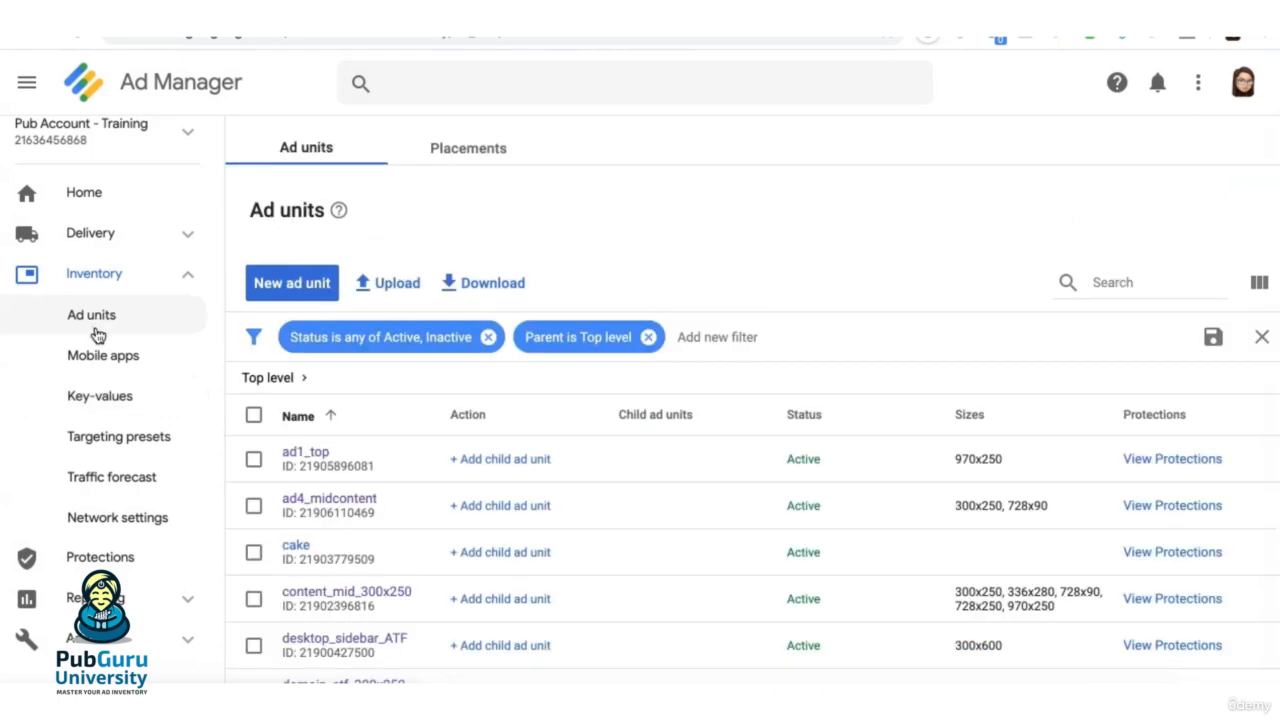
pyautogui.click(310, 500)
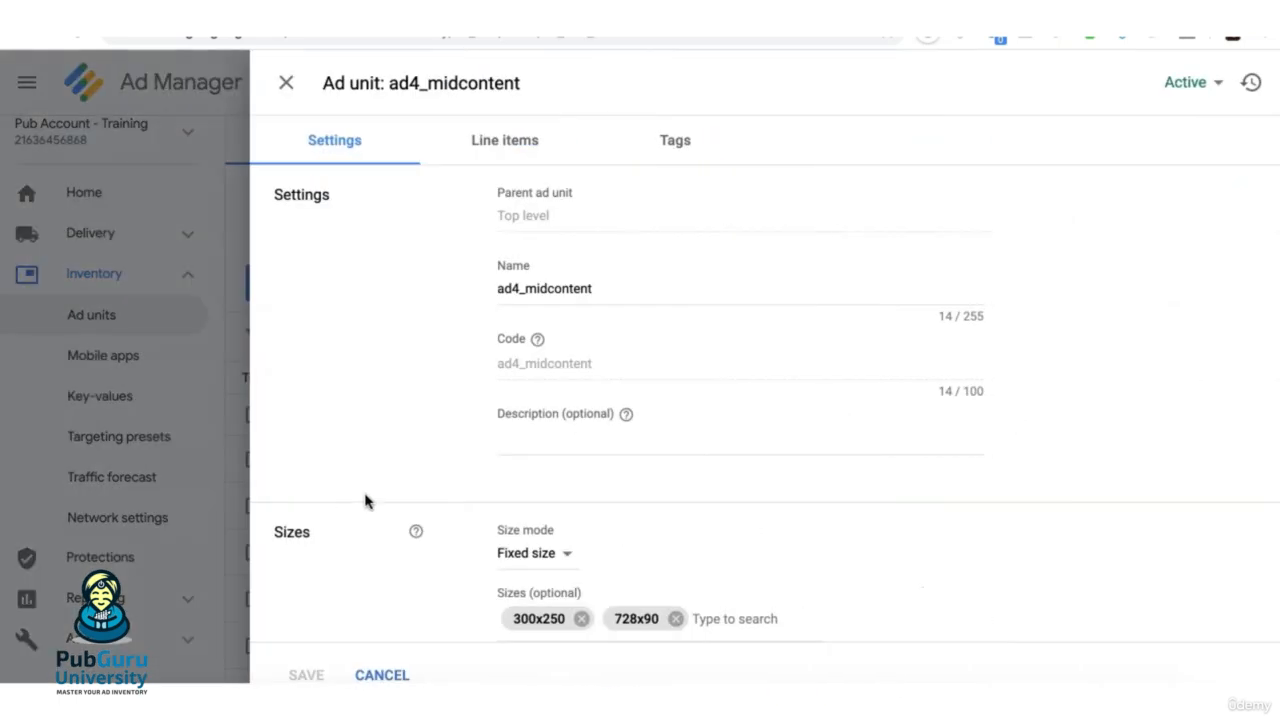
pyautogui.click(687, 150)
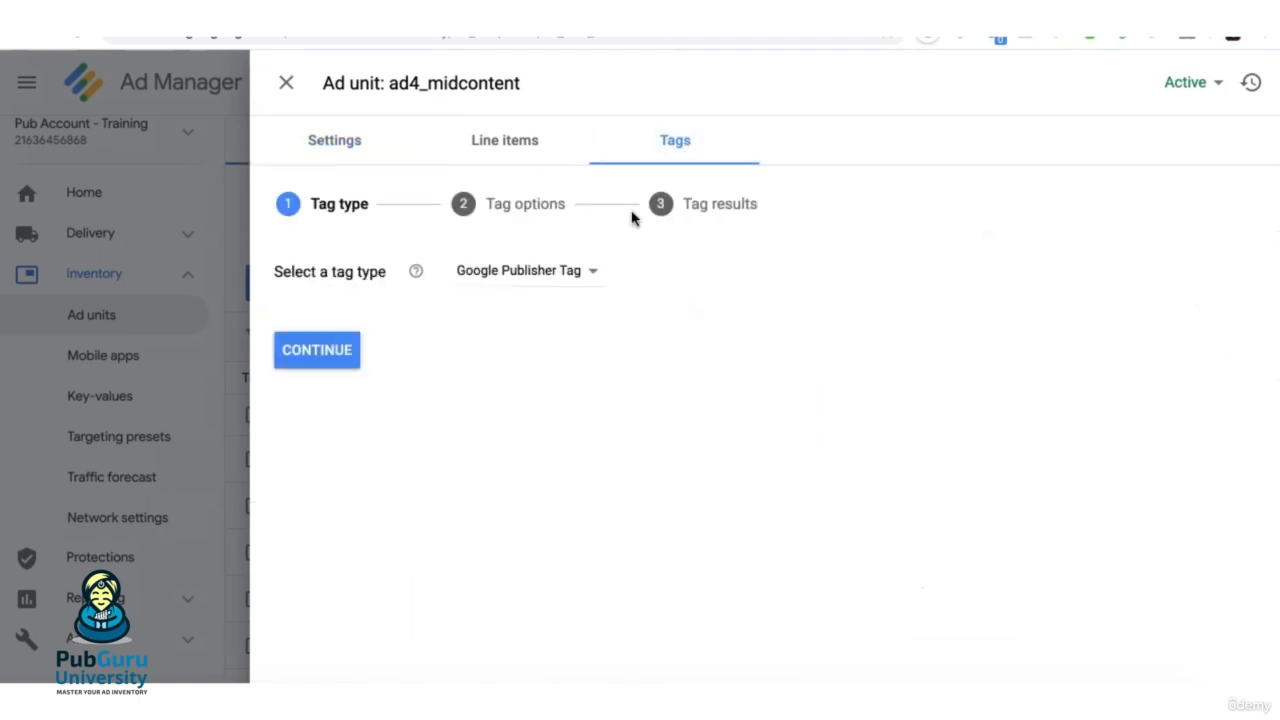
pyautogui.click(314, 350)
# Generate the ad4_midcontent tag with the ad slot key-value slot set to midcontent.
pyautogui.scroll(-4, 417, 449)
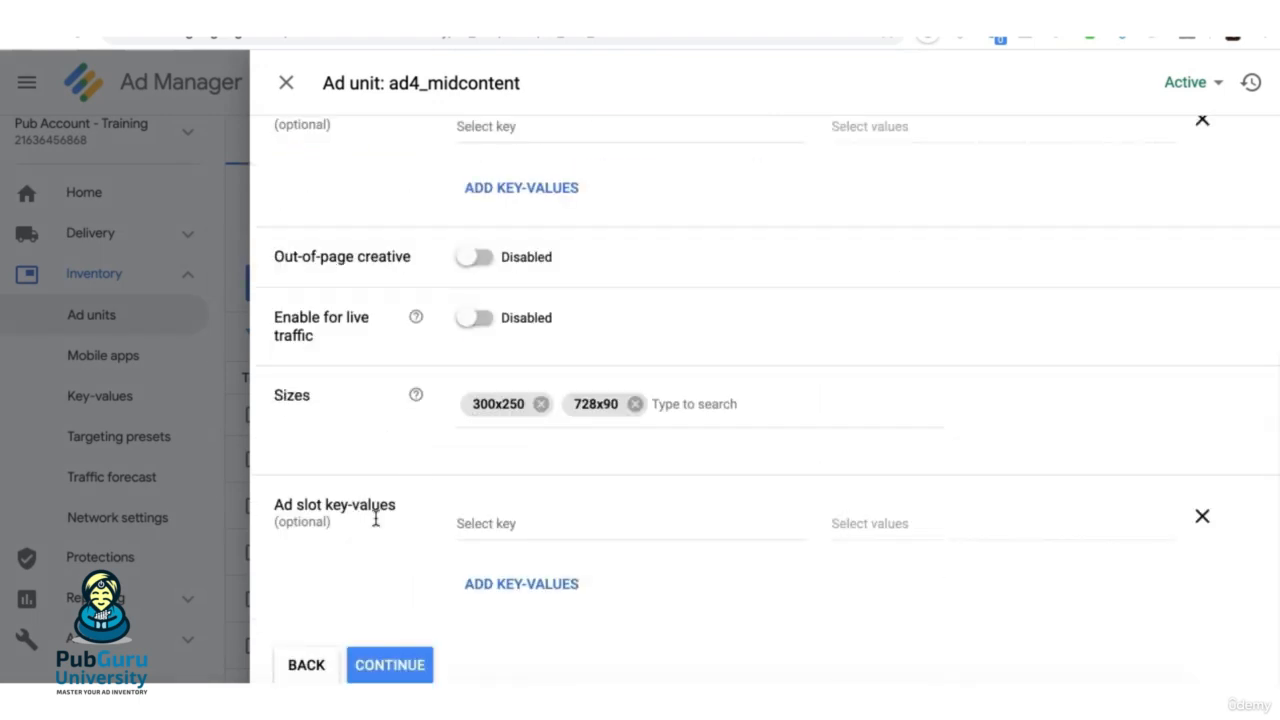
pyautogui.click(486, 517)
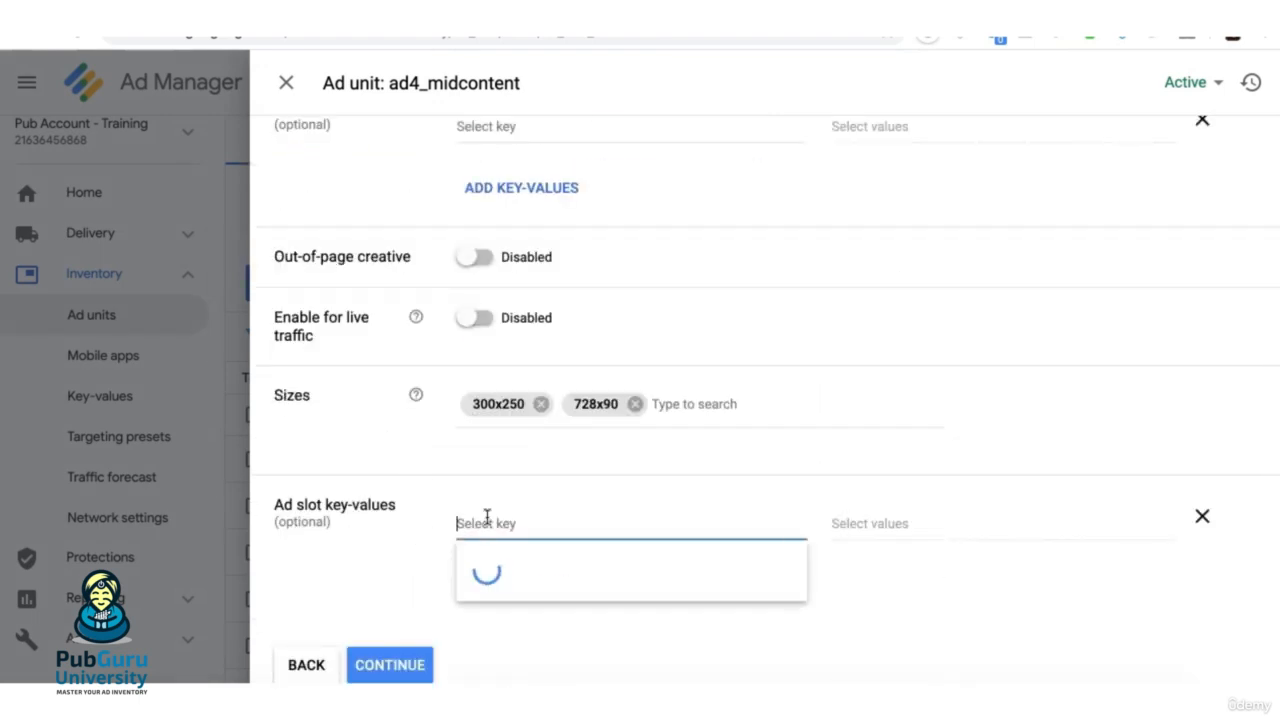
pyautogui.click(516, 418)
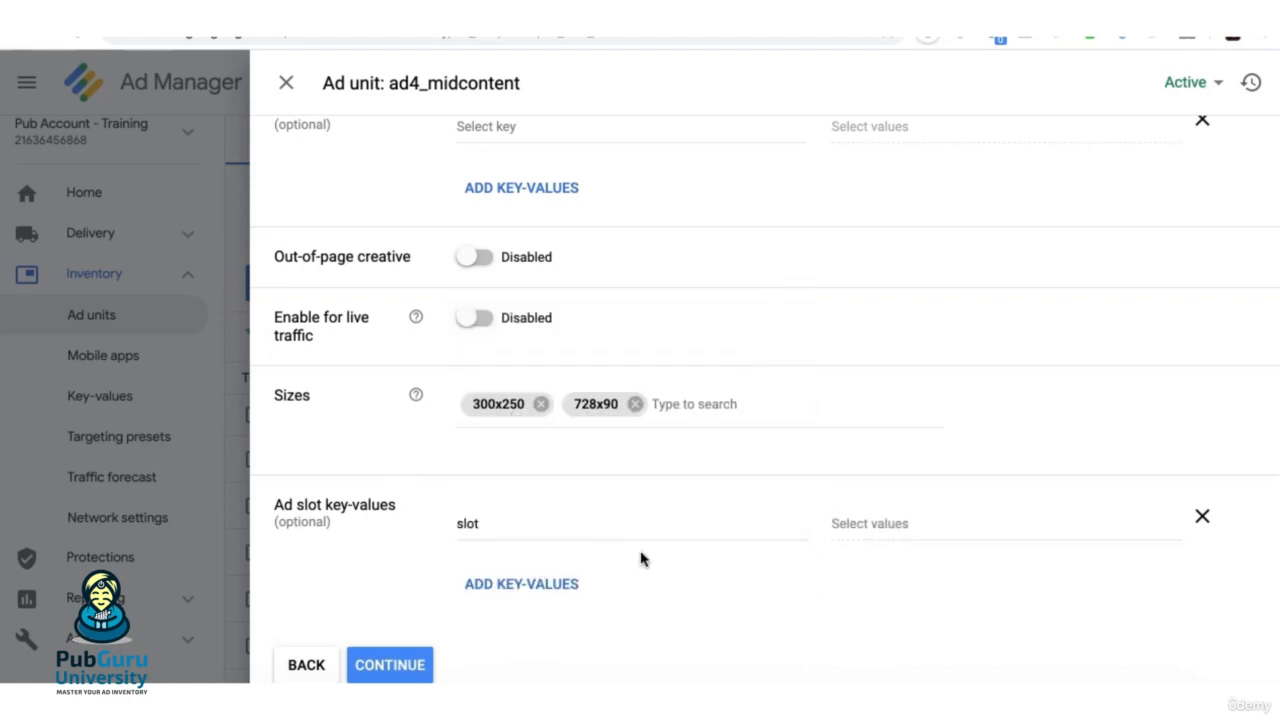
pyautogui.click(903, 528)
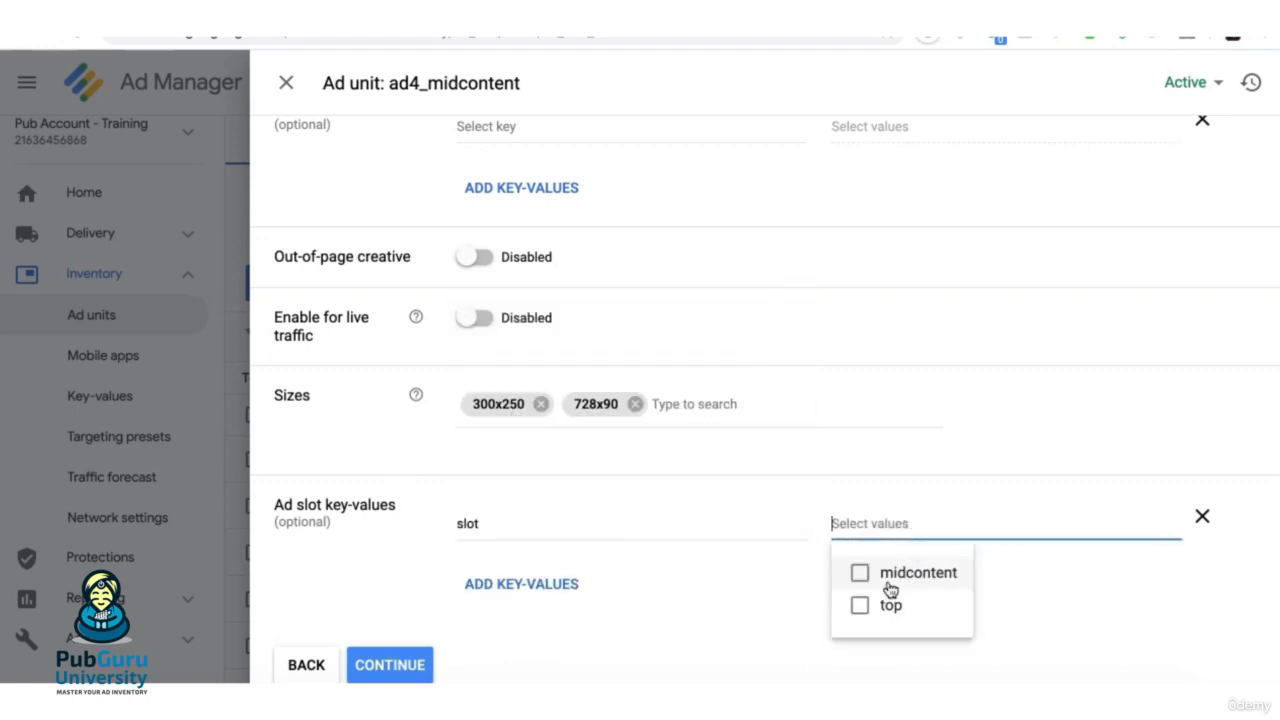
pyautogui.click(866, 575)
pyautogui.click(783, 620)
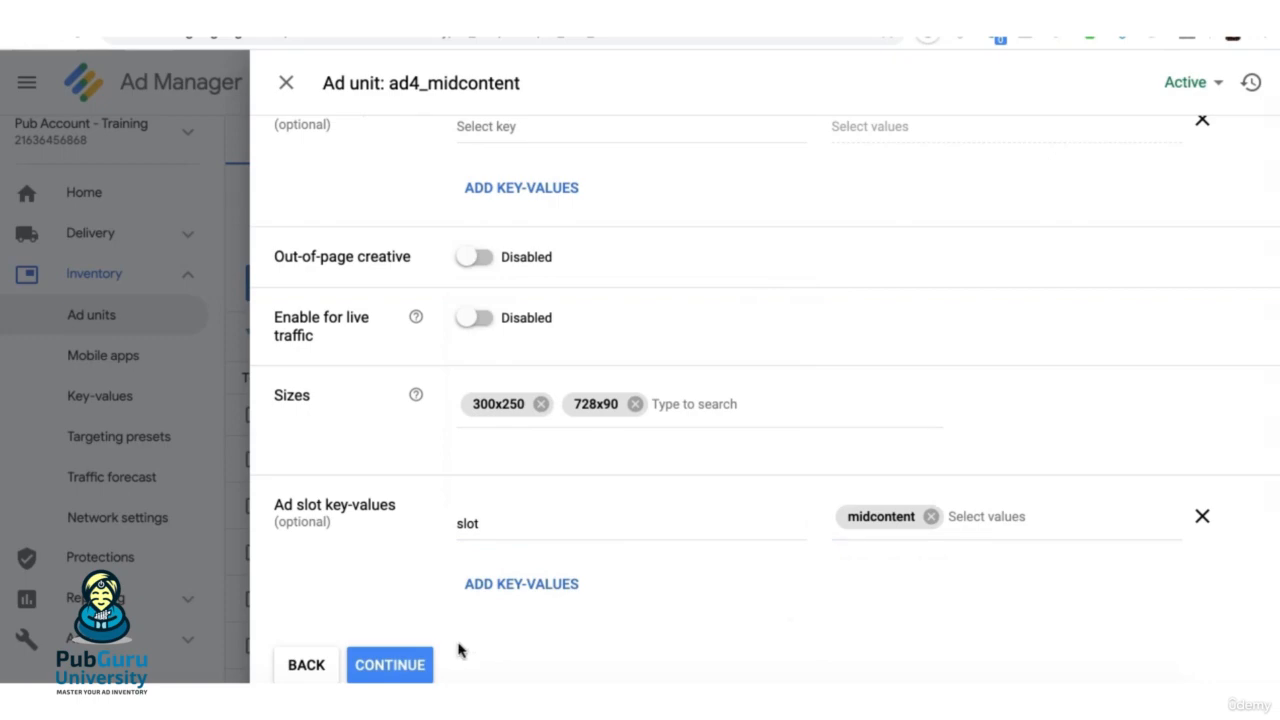
pyautogui.click(391, 665)
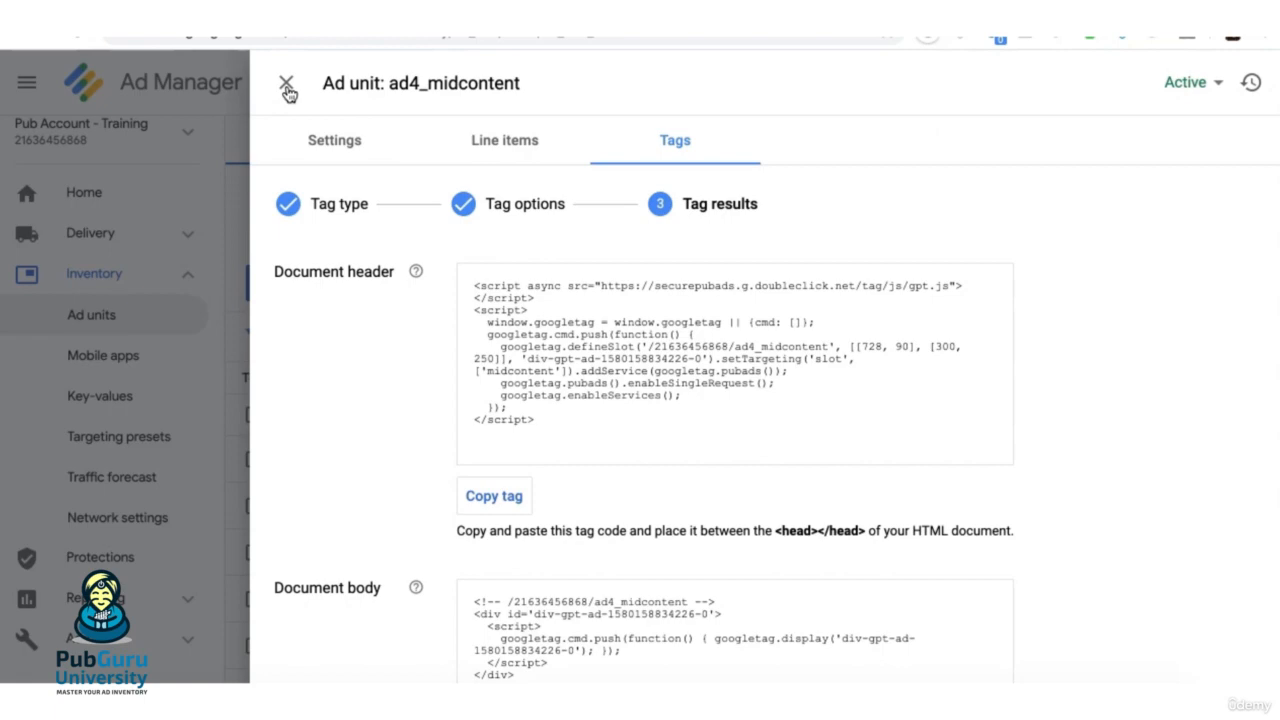
# Leave the ad4_midcontent ad unit and open the tag options of the ad1_top ad unit.
pyautogui.click(284, 84)
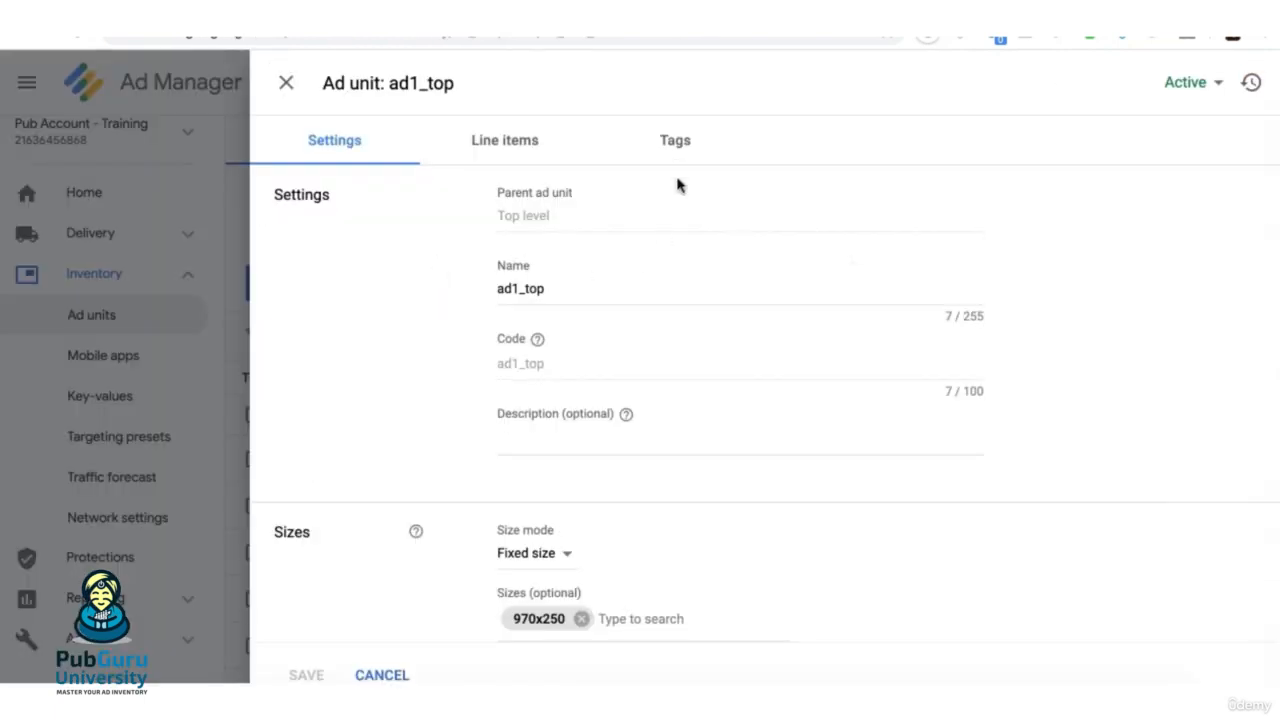
pyautogui.click(675, 142)
pyautogui.click(357, 352)
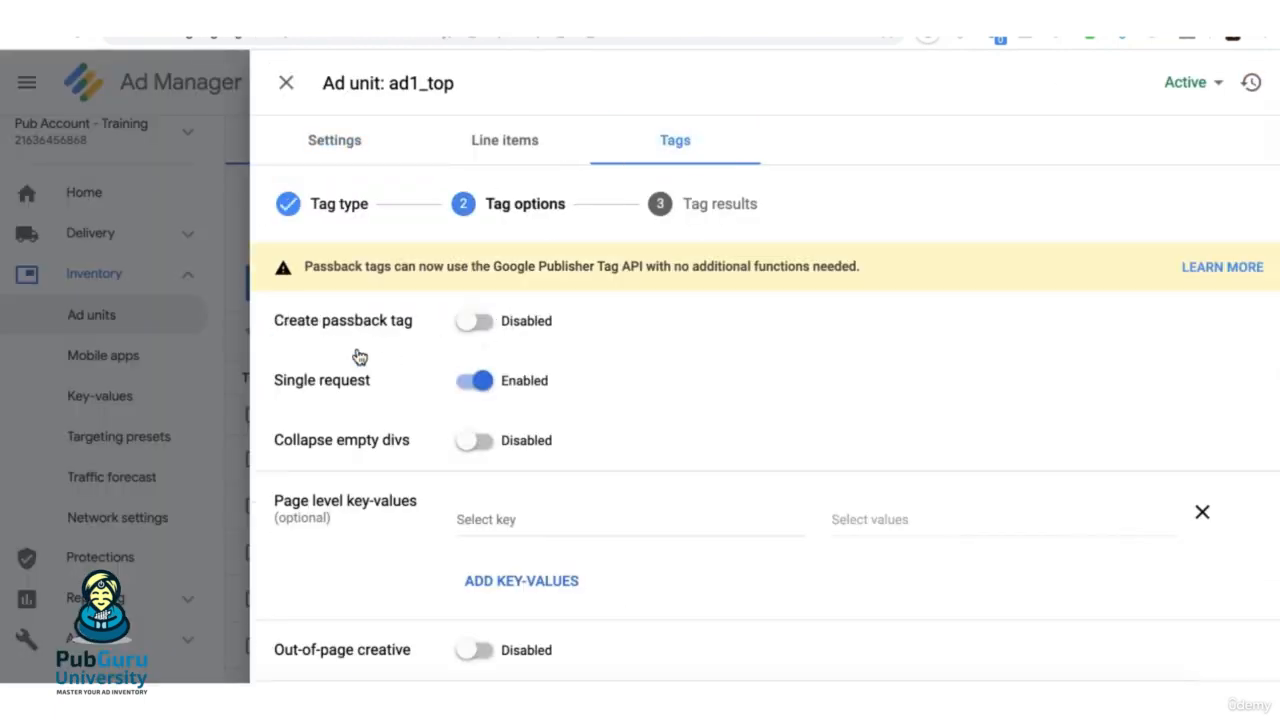
# Generate the ad1_top tag with the ad slot key-value slot set to top.
pyautogui.scroll(-4, 371, 397)
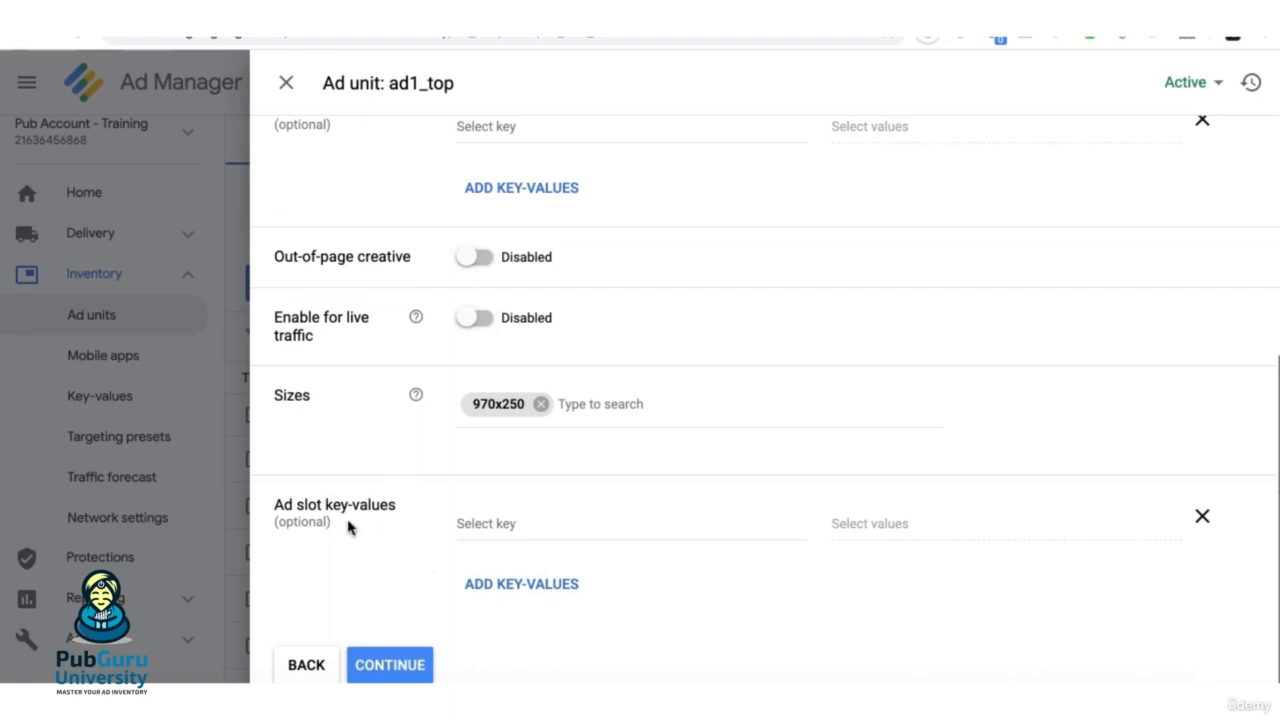
pyautogui.click(522, 523)
pyautogui.click(523, 423)
pyautogui.click(906, 523)
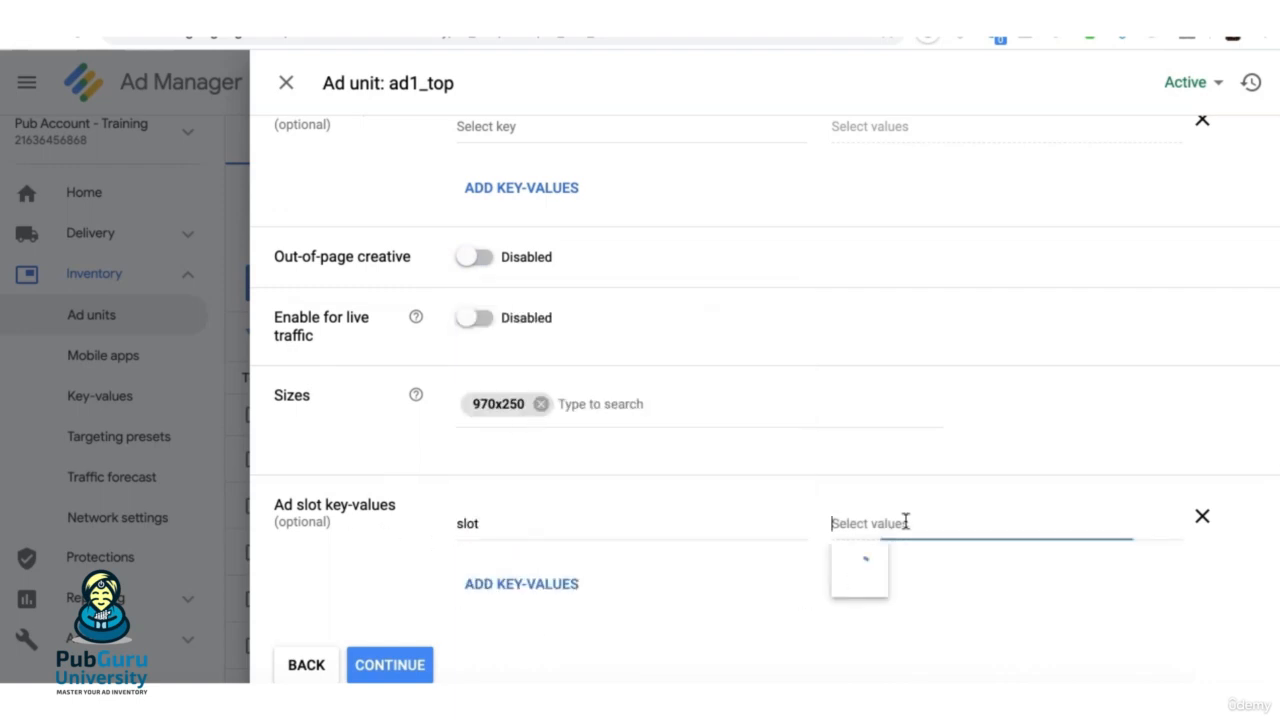
pyautogui.click(857, 607)
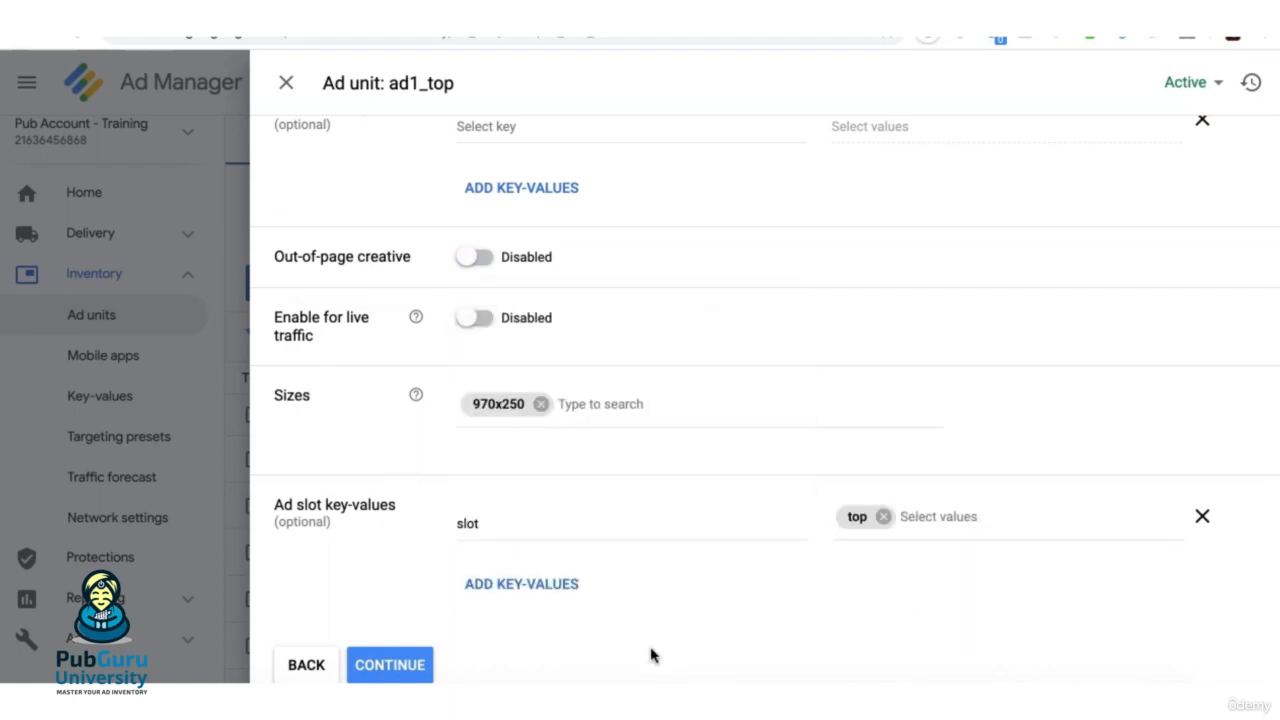
pyautogui.click(390, 670)
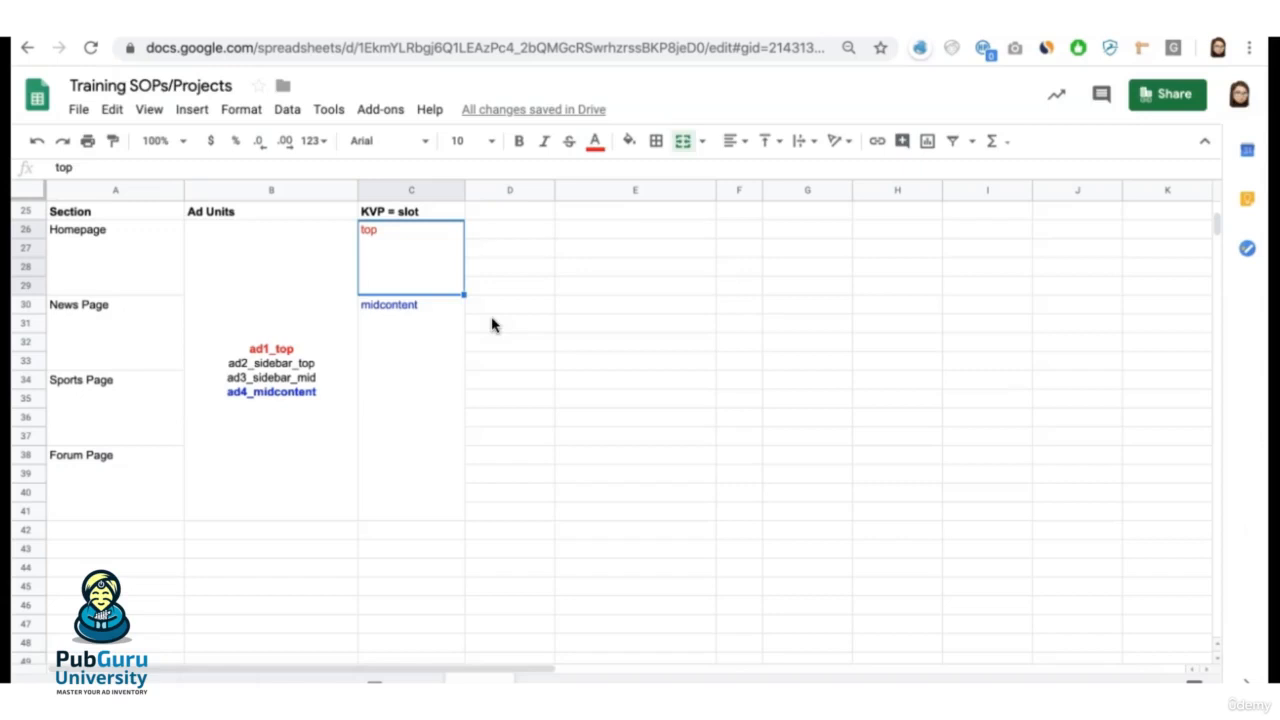
# Switch to the Ad Manager Tag Generator & Tester and enter the network ID in the tag settings.
pyautogui.click(230, 380)
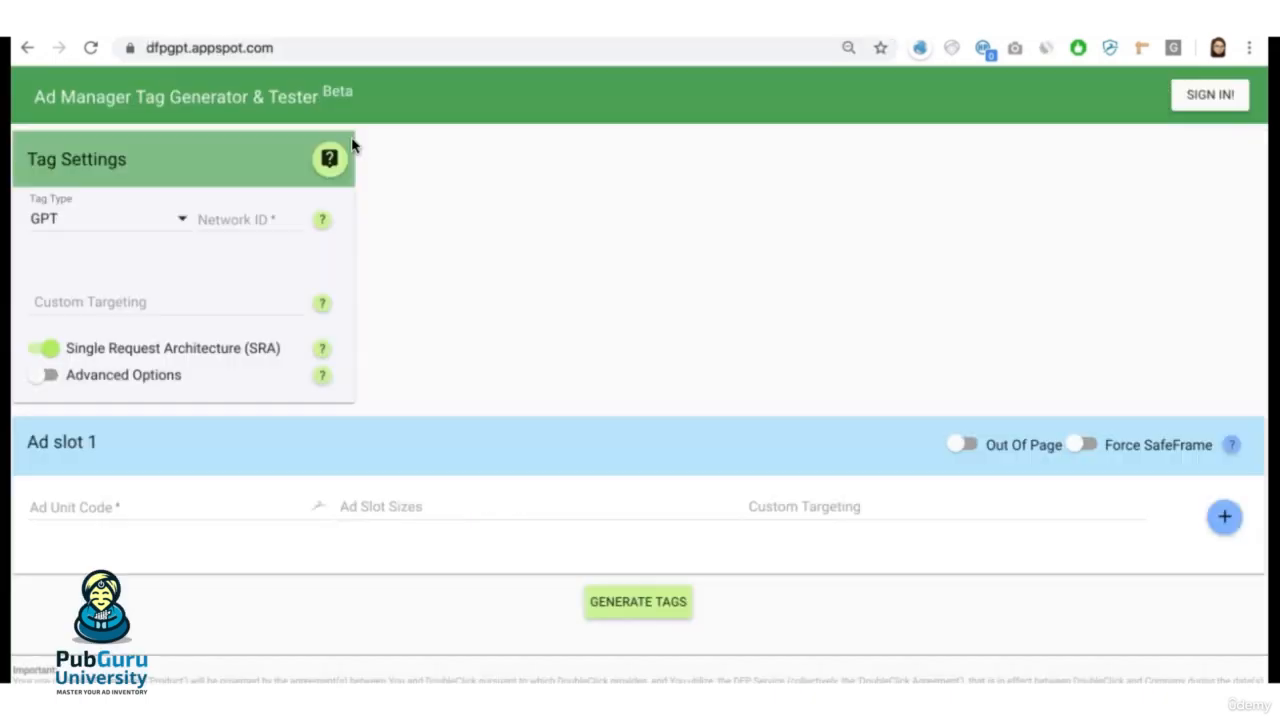
pyautogui.click(240, 215)
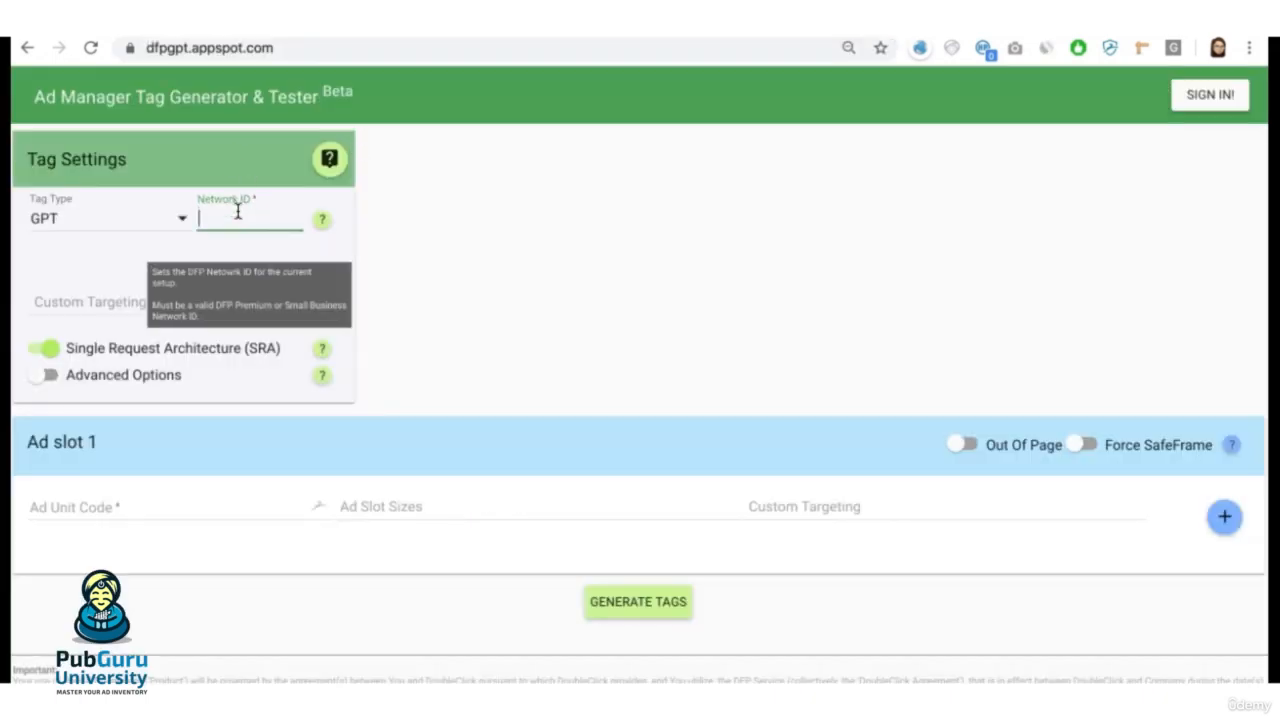
pyautogui.hotkey('ctrl', 'v')
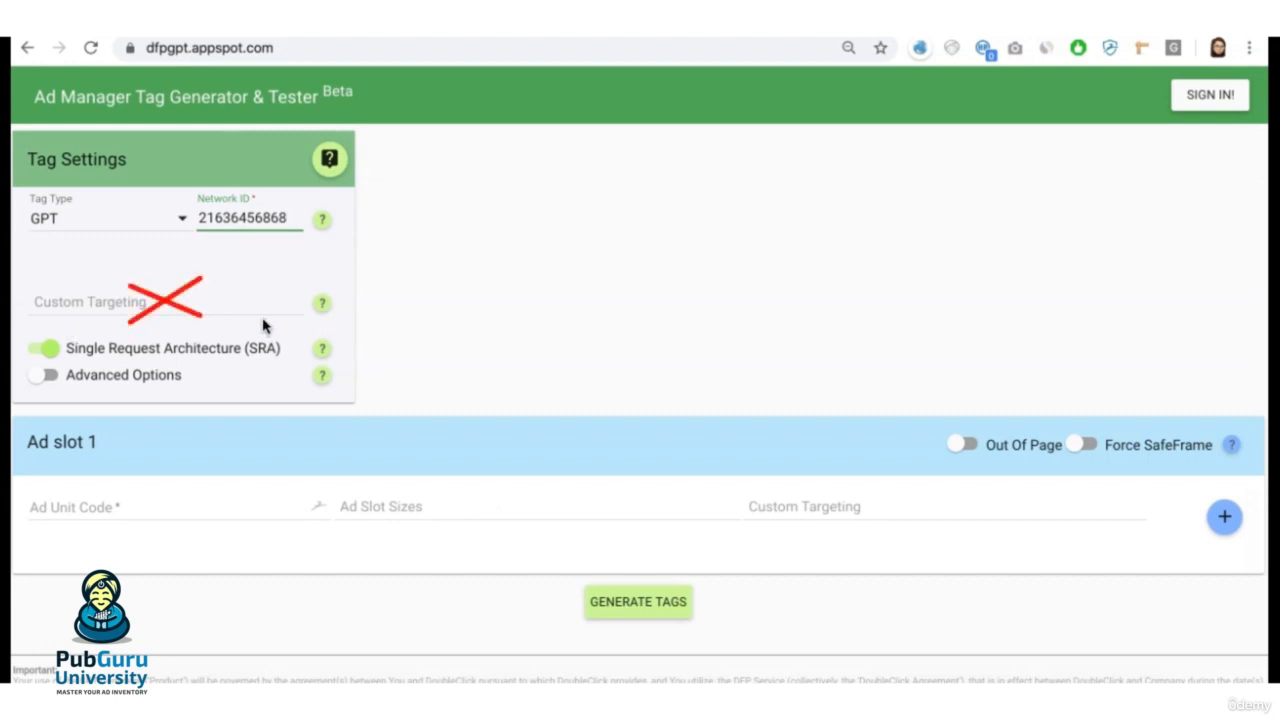
pyautogui.moveTo(30, 306)
pyautogui.moveTo(229, 309)
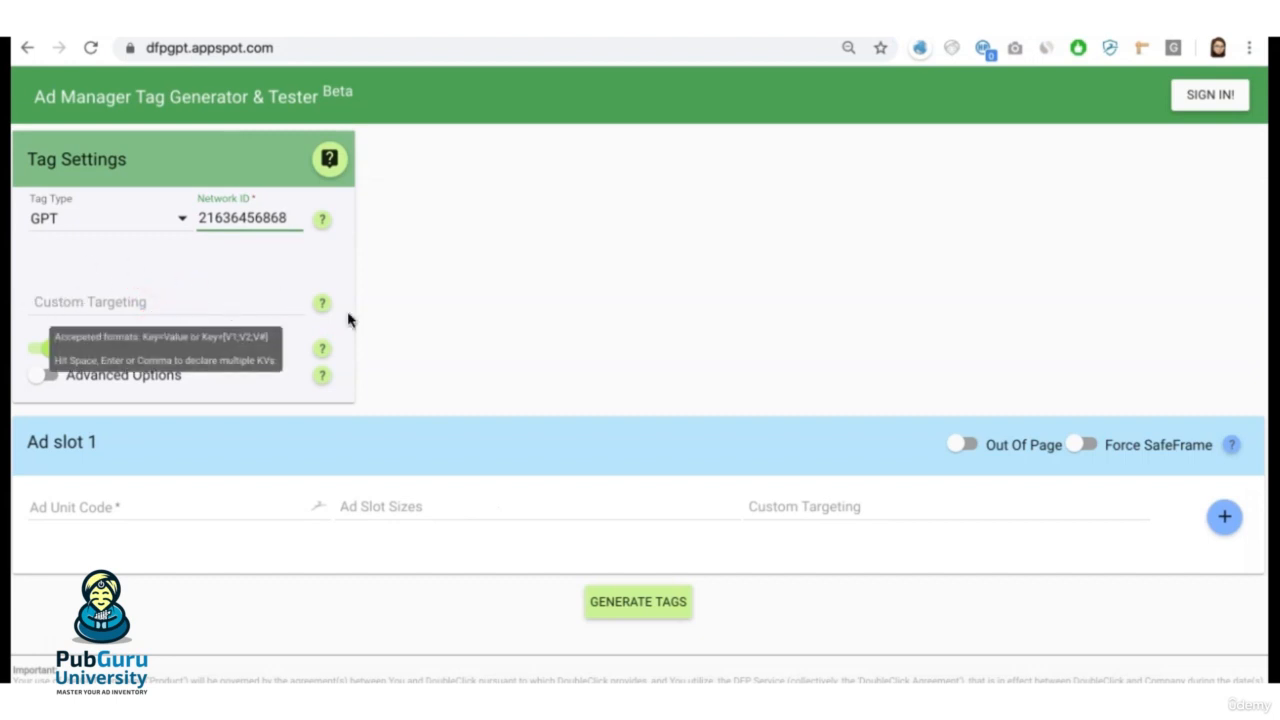
# Fill in ad slot 1 with the ad unit code ad4_midcontent and the sizes 300x250, 728x90.
pyautogui.click(376, 319)
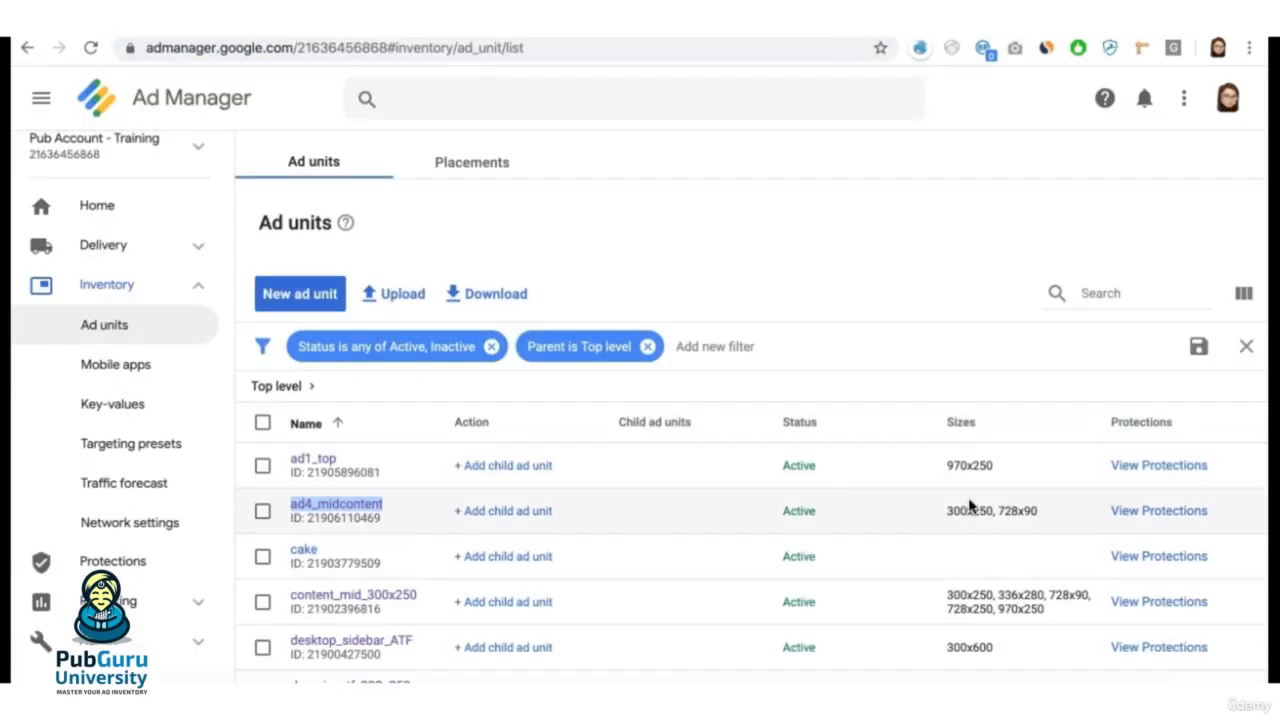
pyautogui.moveTo(946, 509); pyautogui.dragTo(1045, 512)
pyautogui.write('300x250, 728x90')
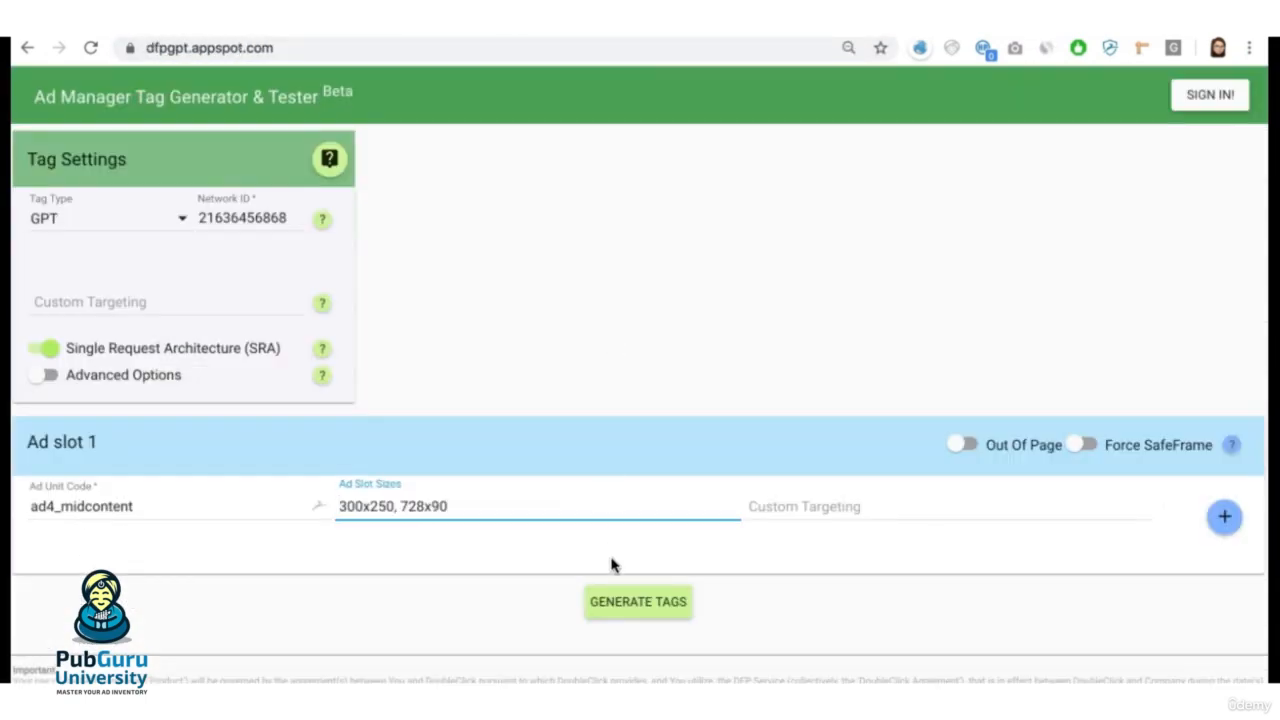
pyautogui.press('Return')
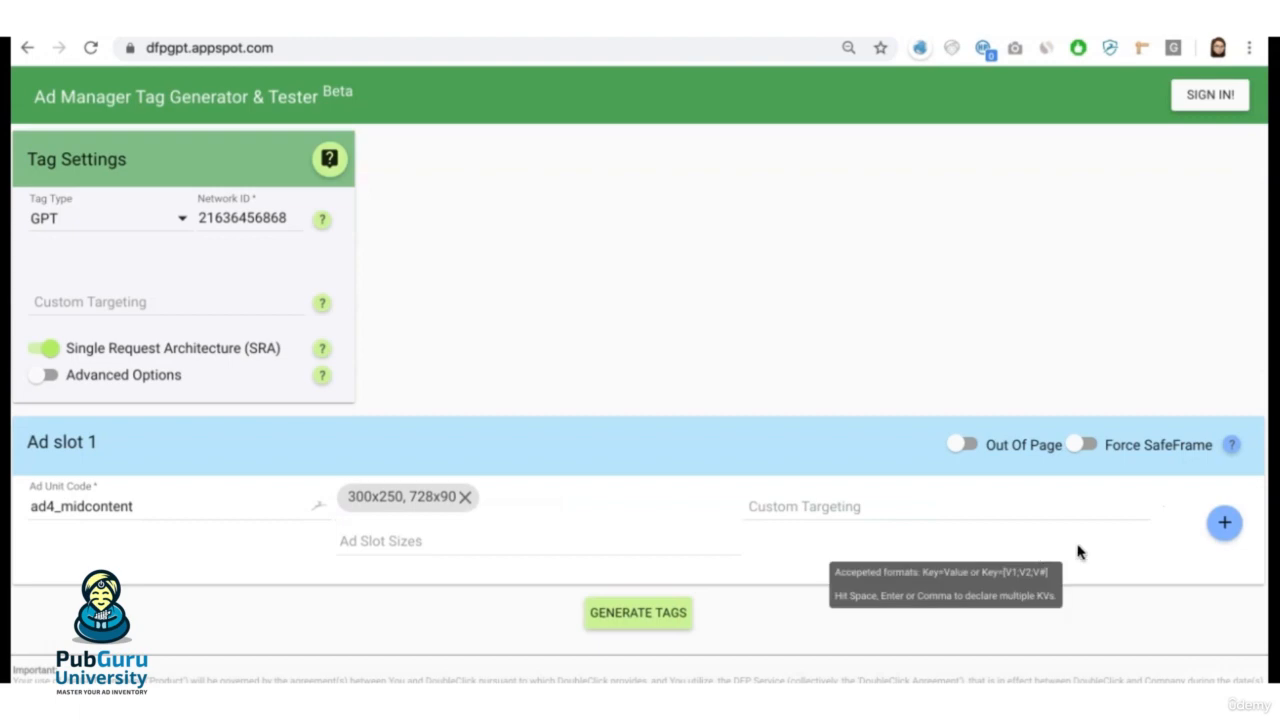
# Add a second ad slot with the ad unit code ad1_top and the size 970x250.
pyautogui.click(1224, 522)
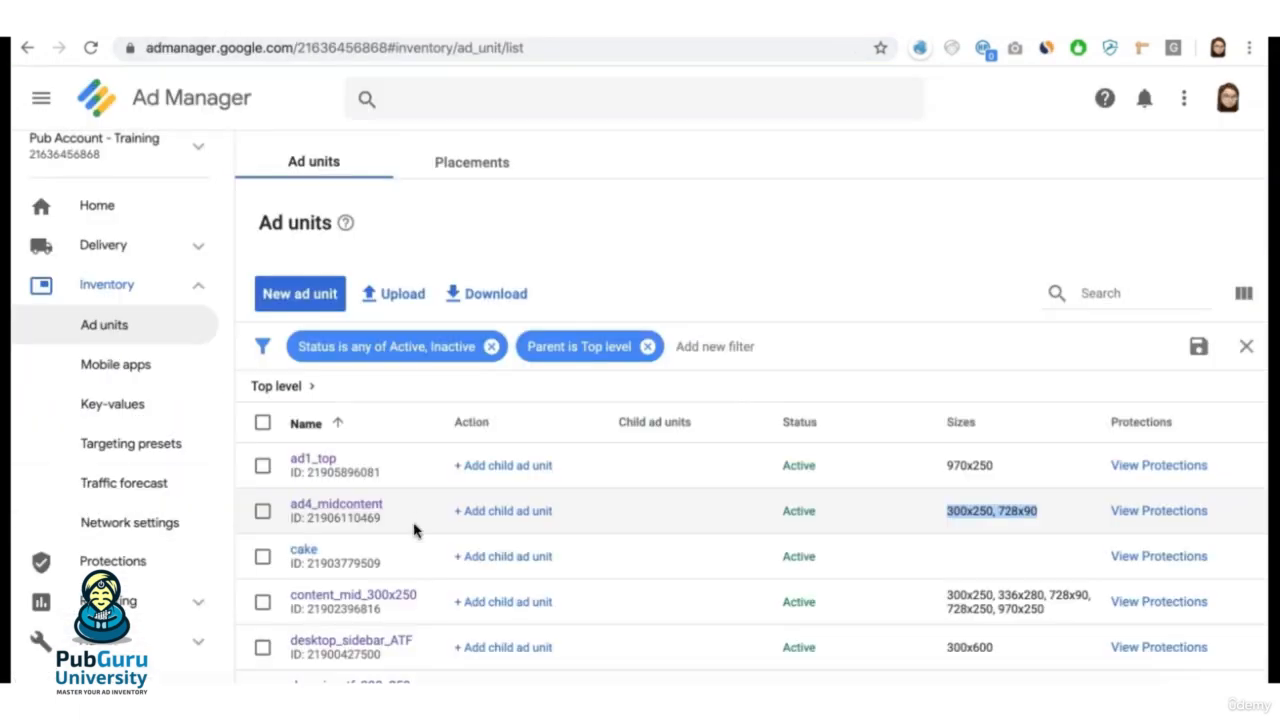
pyautogui.doubleClick(313, 458)
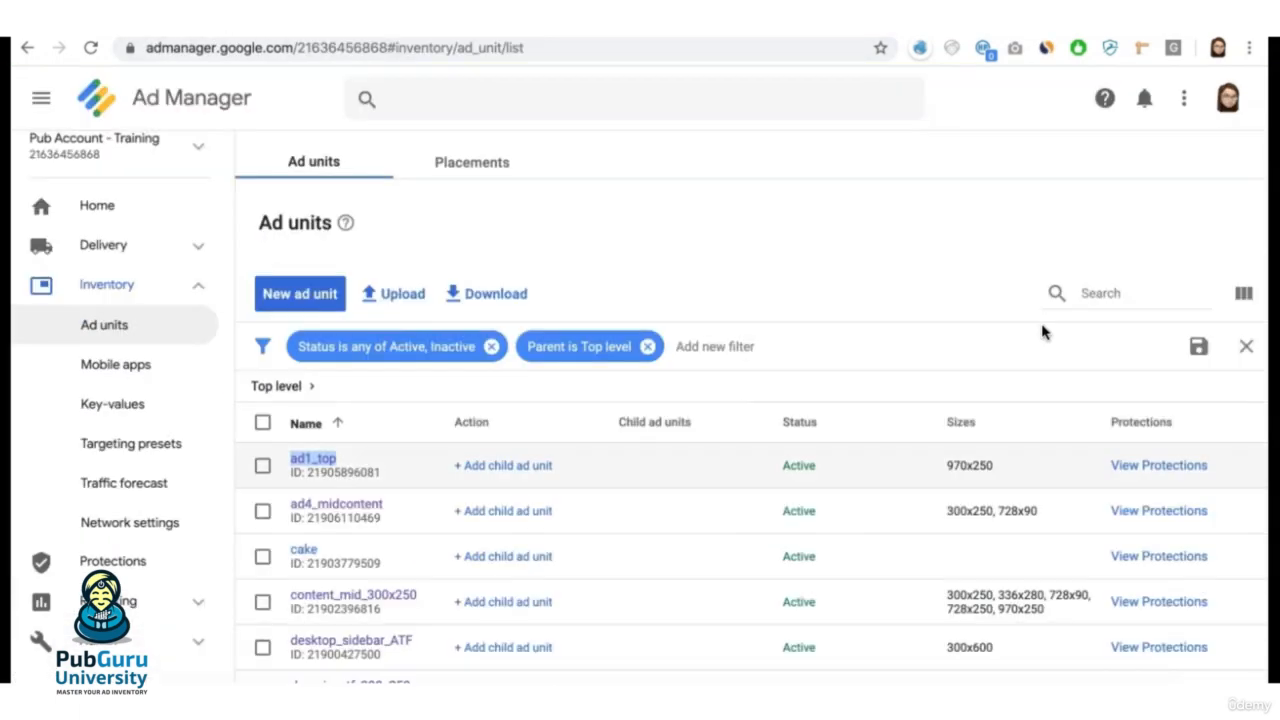
pyautogui.moveTo(1000, 466); pyautogui.dragTo(944, 466)
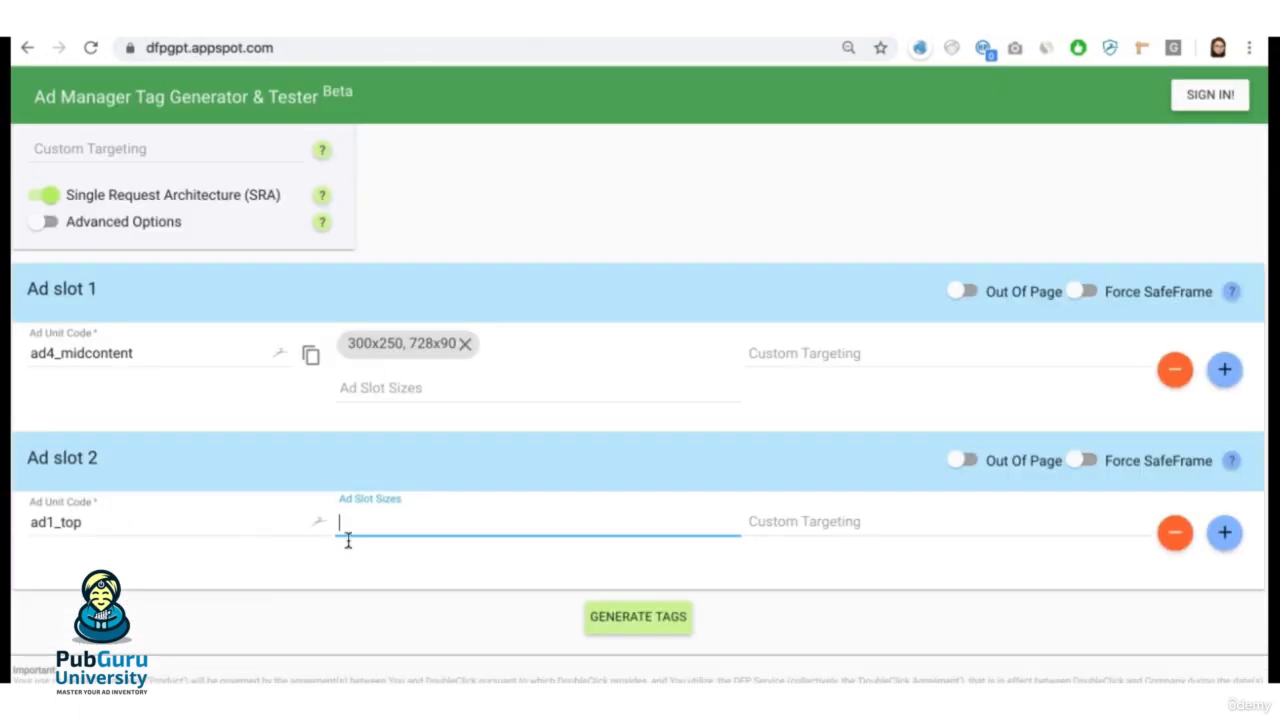
pyautogui.write('970x250')
pyautogui.press('Return')
pyautogui.click(929, 563)
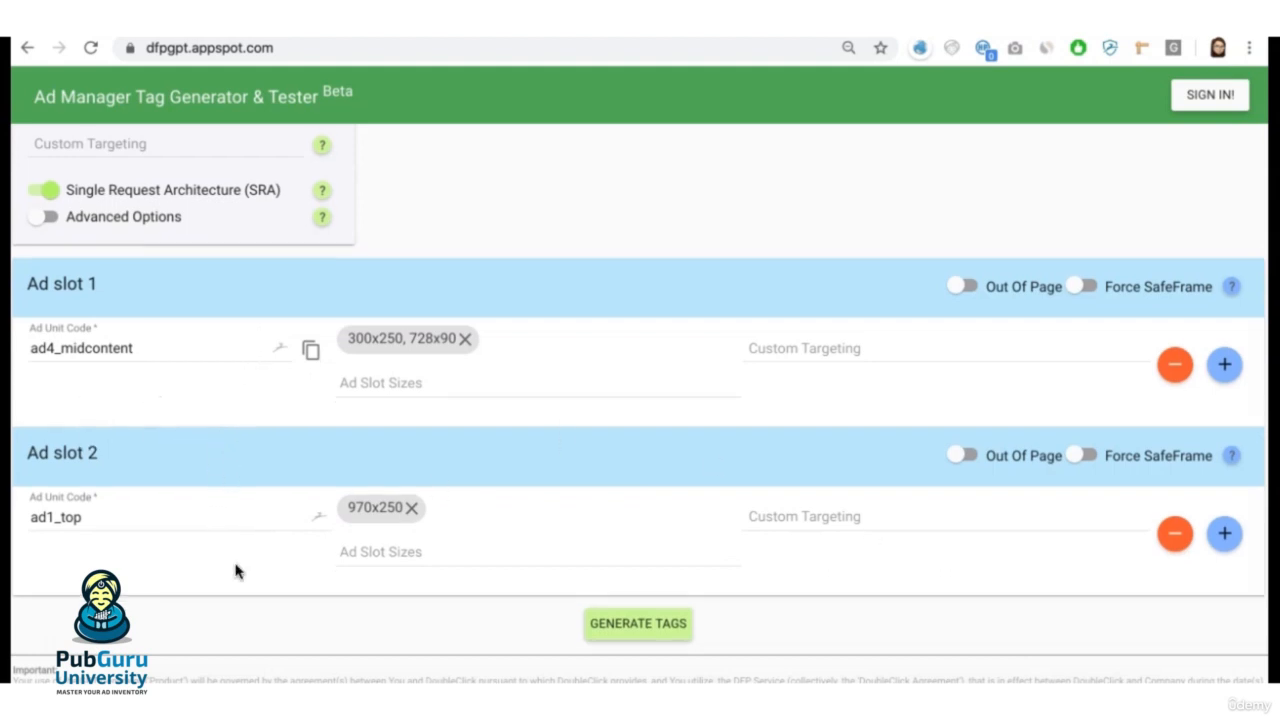
# Set the custom targeting of ad slot 1 to slot=midcontent, checking the value against the Ad Manager key-values list.
pyautogui.scroll(-1, 237, 569)
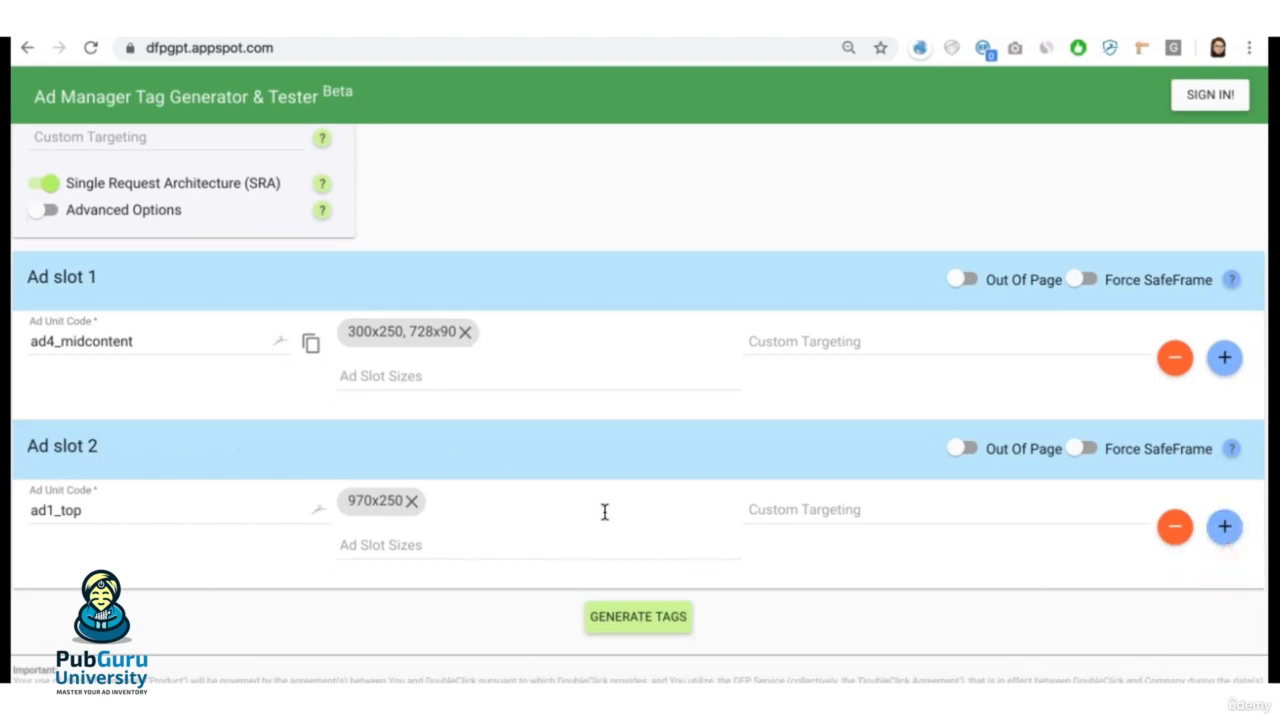
pyautogui.moveTo(603, 489)
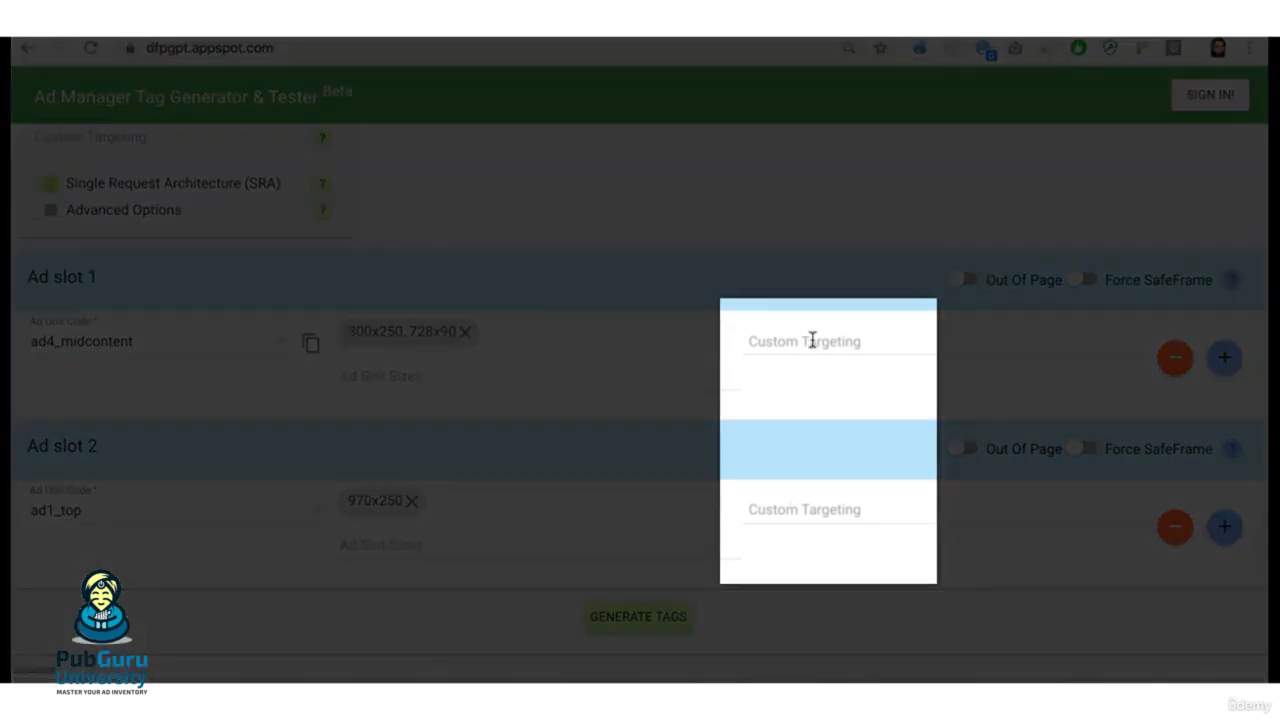
pyautogui.click(811, 340)
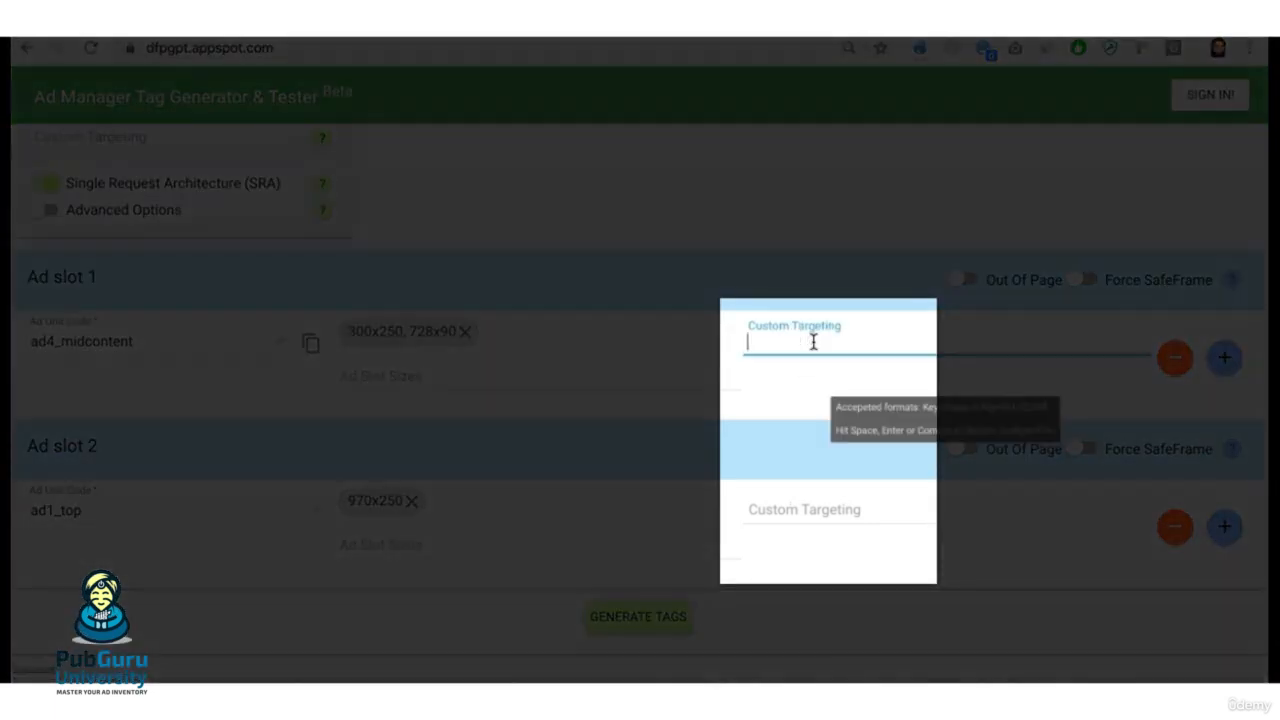
pyautogui.click(814, 509)
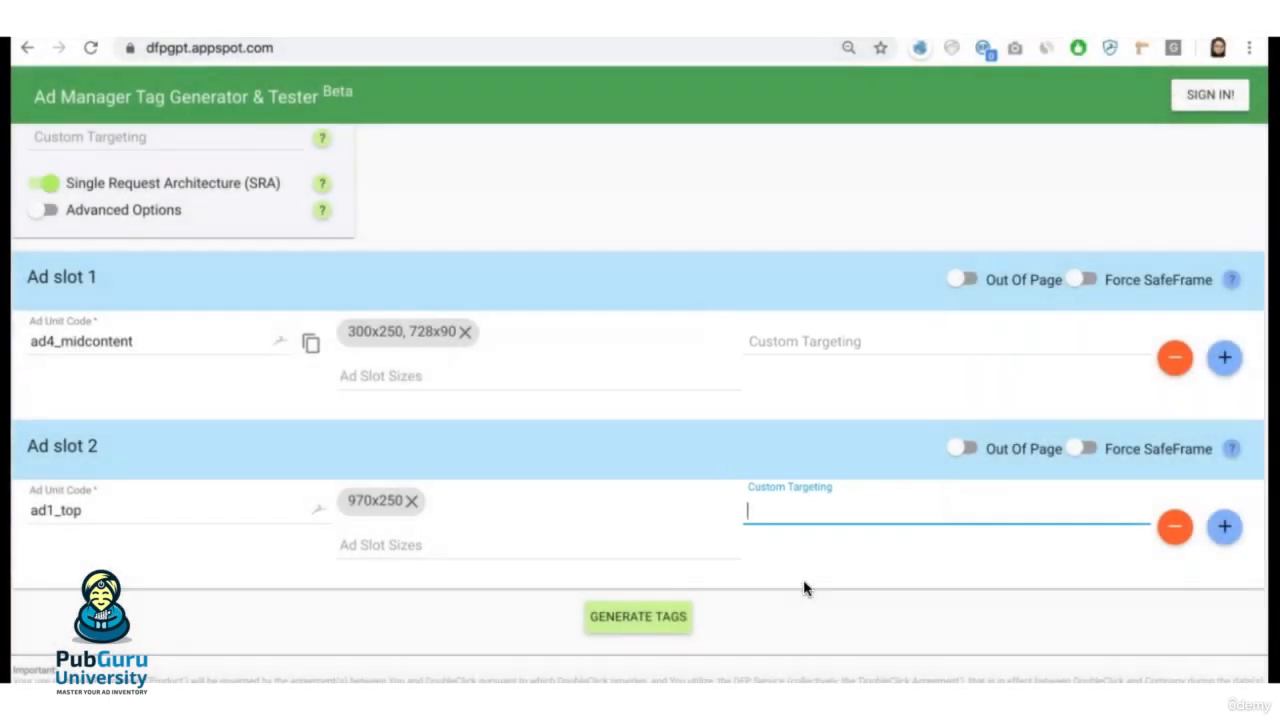
pyautogui.click(792, 346)
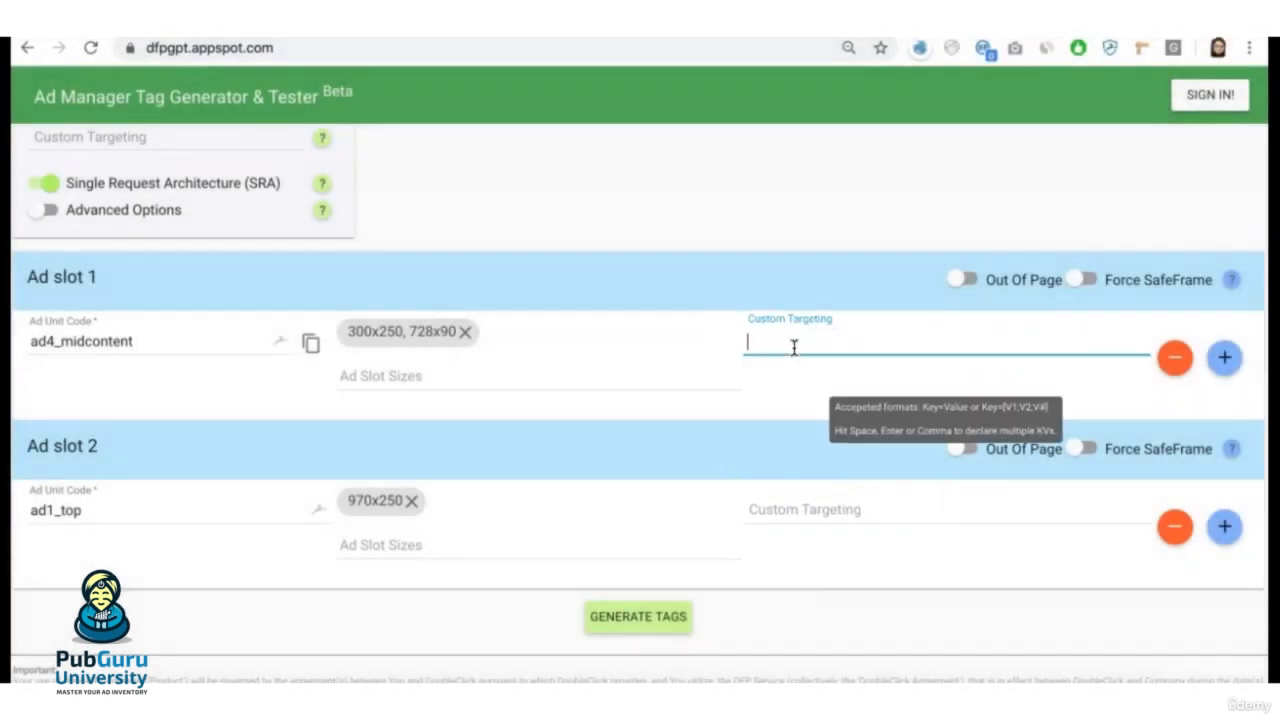
pyautogui.write('slot=')
pyautogui.hotkey('ctrl', 'Tab')
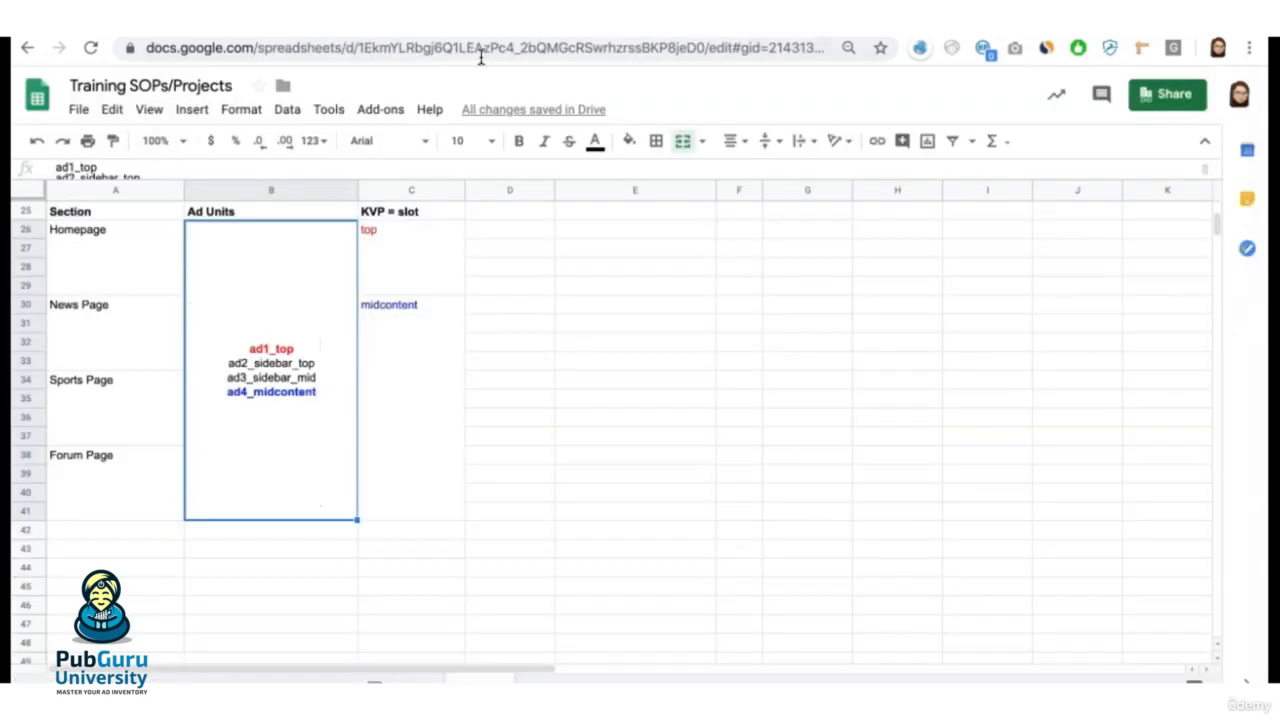
pyautogui.hotkey('ctrl', 'shift', 'Tab')
pyautogui.hotkey('ctrl', 'Tab')
pyautogui.hotkey('ctrl', 'Tab')
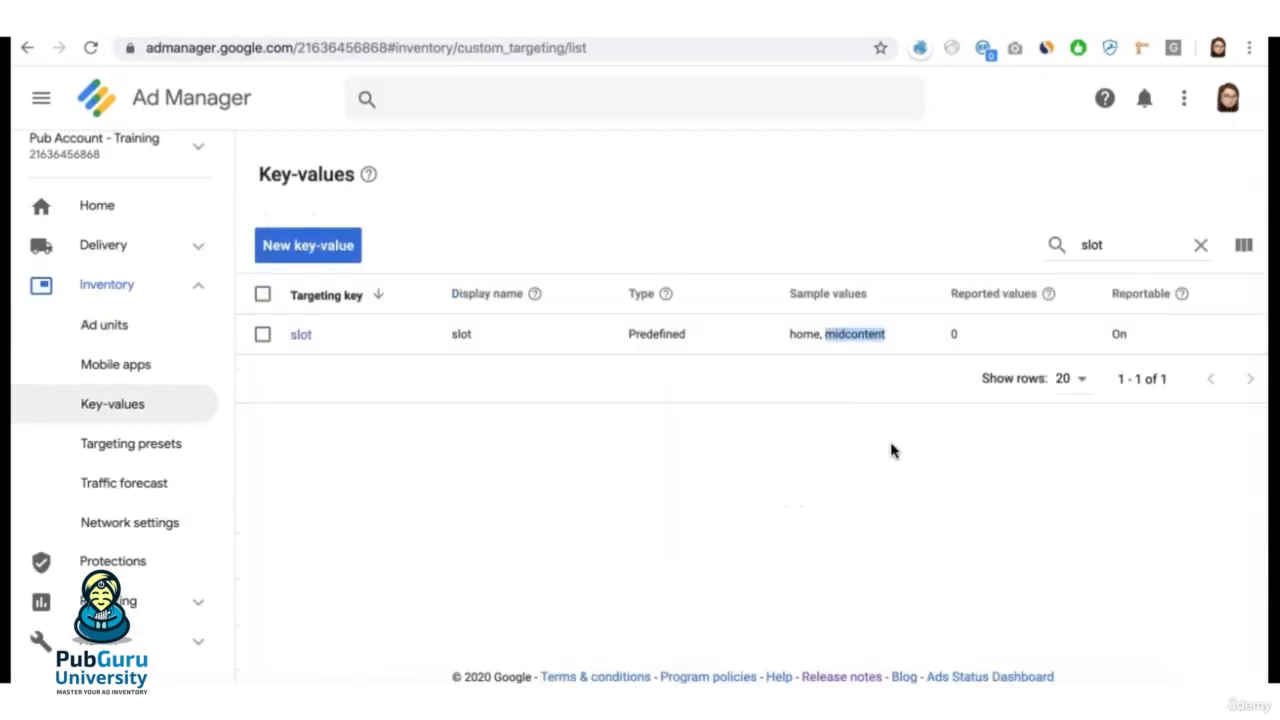
pyautogui.hotkey('ctrl', 'shift', 'Tab')
pyautogui.hotkey('ctrl', 'shift', 'Tab')
pyautogui.write('midcontent')
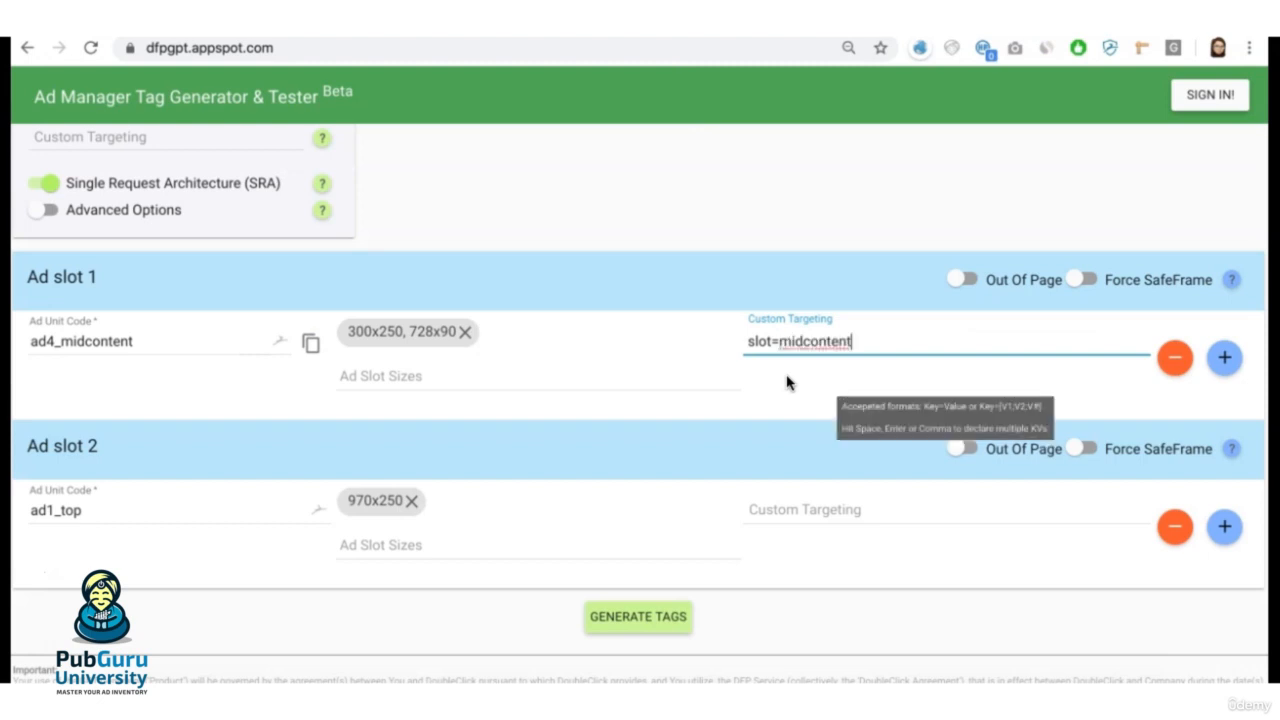
pyautogui.press('Return')
# Set the custom targeting of ad slot 2 to slot=top and generate the tags.
pyautogui.click(815, 510)
pyautogui.write('slot=top')
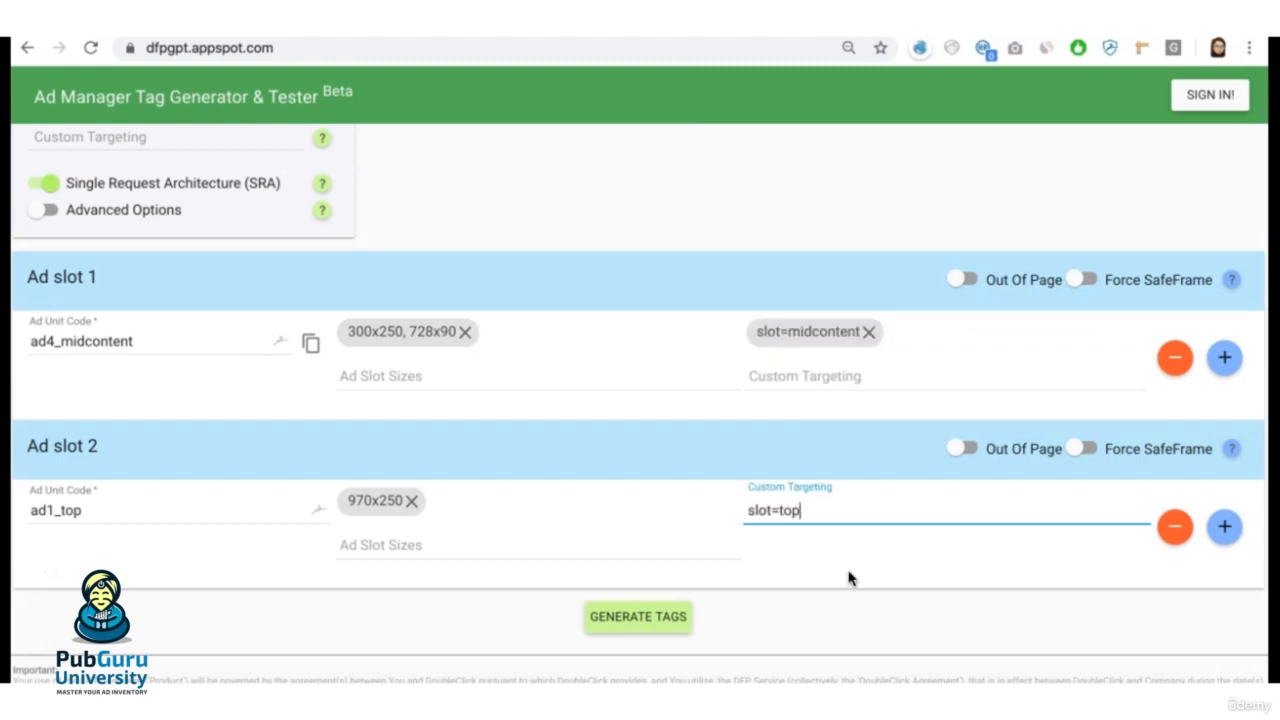
pyautogui.press('Return')
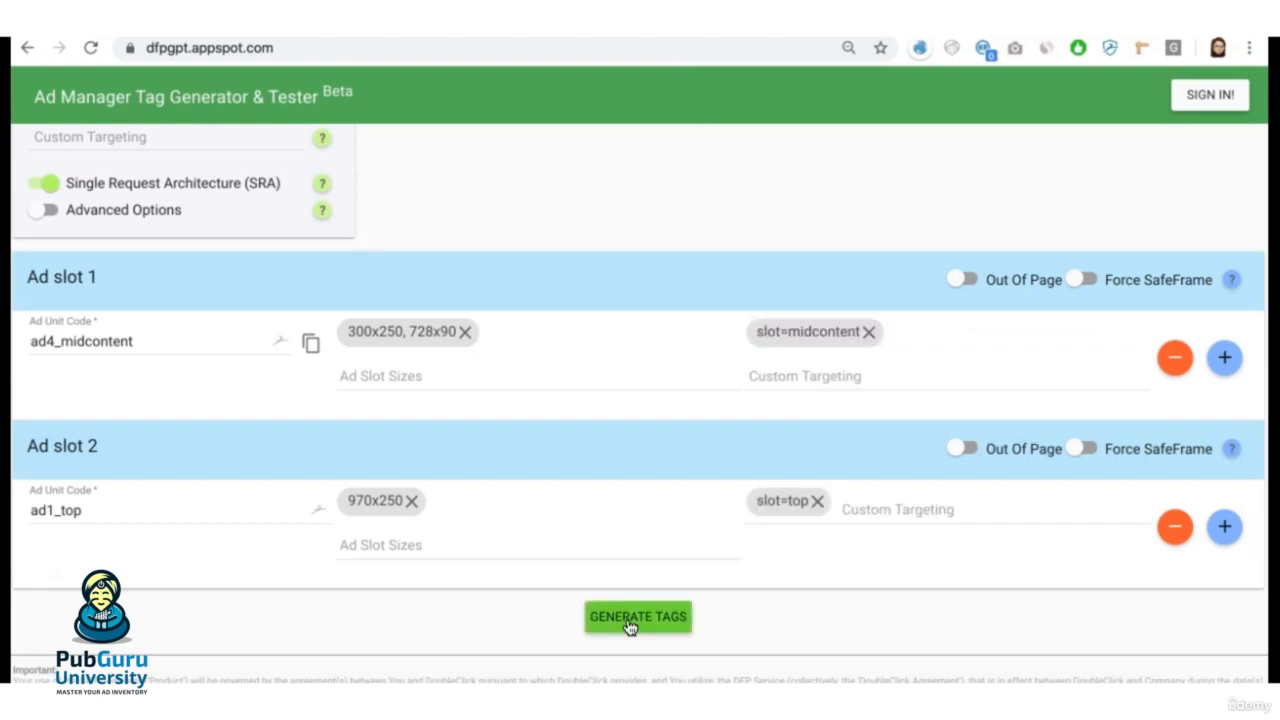
pyautogui.click(629, 620)
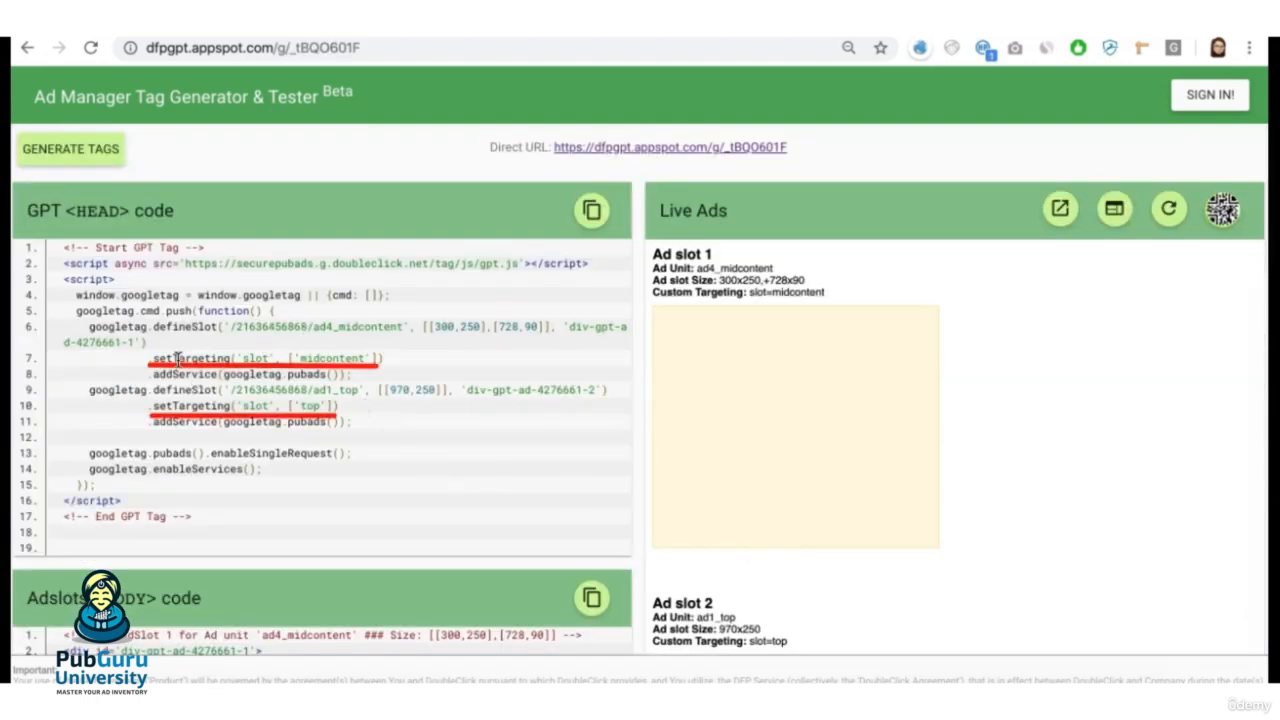
# Examine the ad unit names and their setTargeting lines in the generated GPT head code.
pyautogui.moveTo(152, 358); pyautogui.dragTo(334, 357)
pyautogui.click(349, 344)
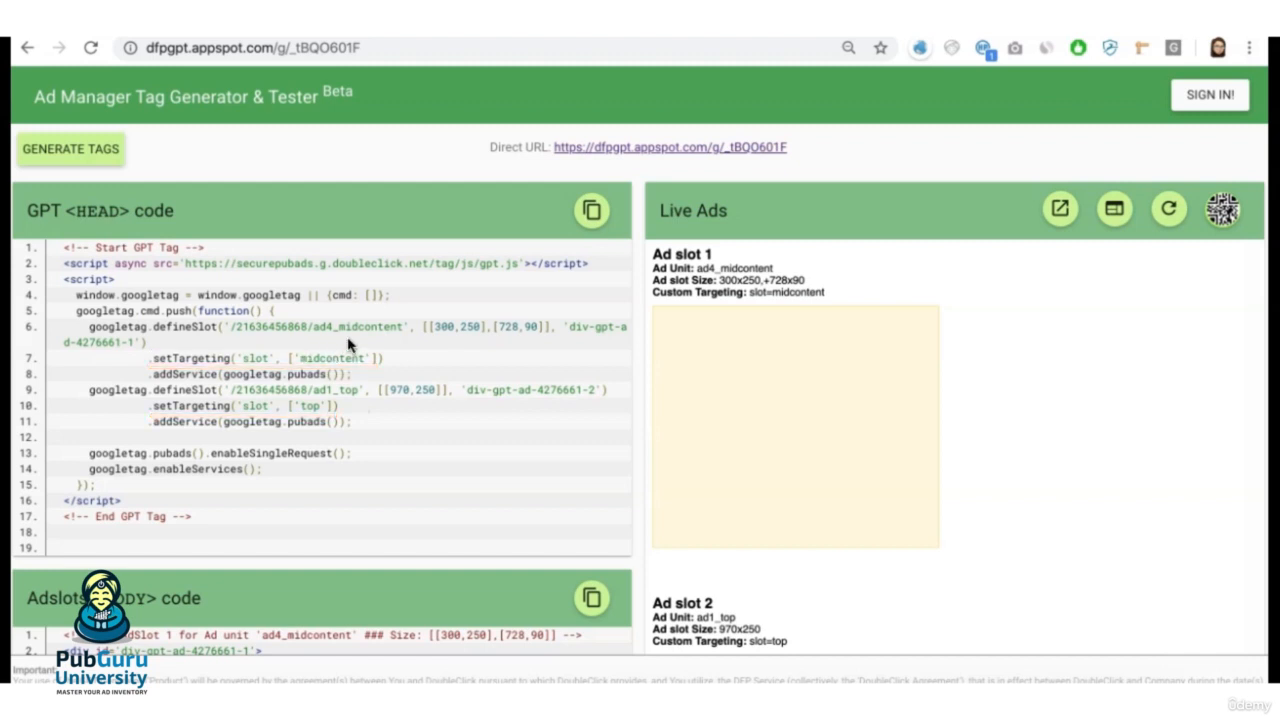
pyautogui.doubleClick(317, 326)
pyautogui.click(254, 358)
pyautogui.moveTo(241, 358); pyautogui.dragTo(377, 358)
pyautogui.click(357, 418)
pyautogui.doubleClick(324, 388)
pyautogui.moveTo(174, 406); pyautogui.dragTo(340, 406)
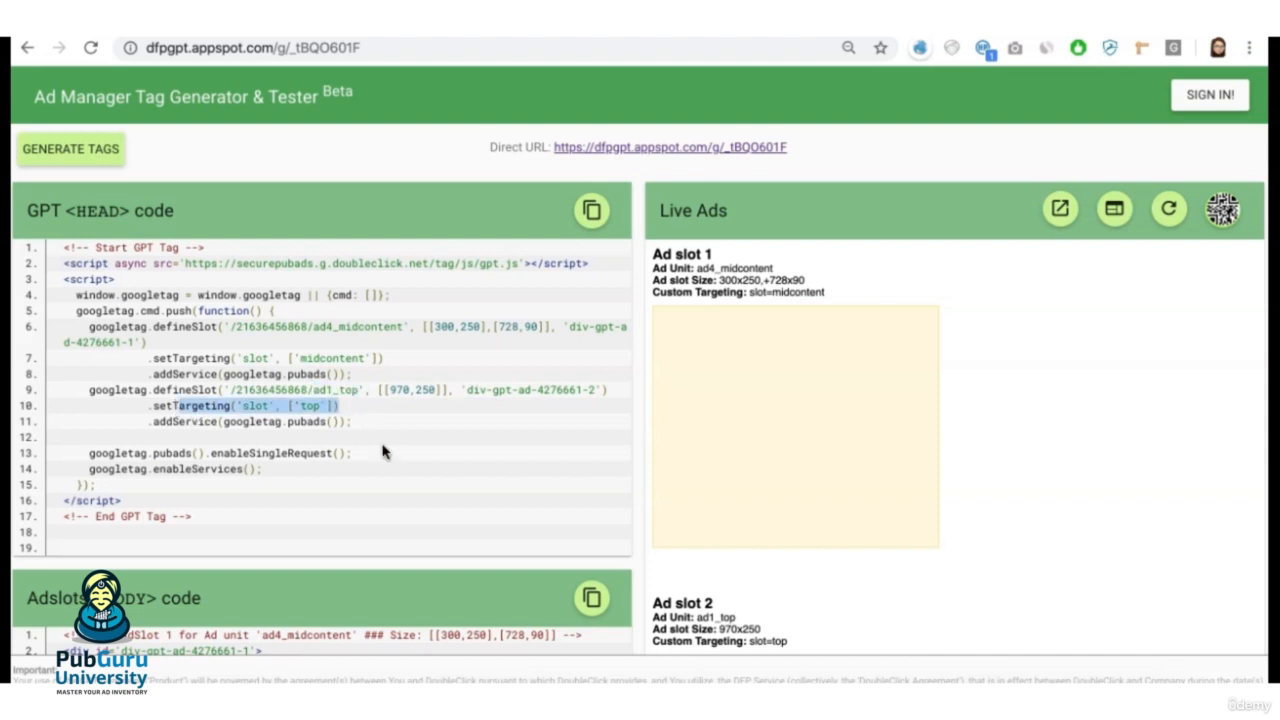
pyautogui.click(400, 456)
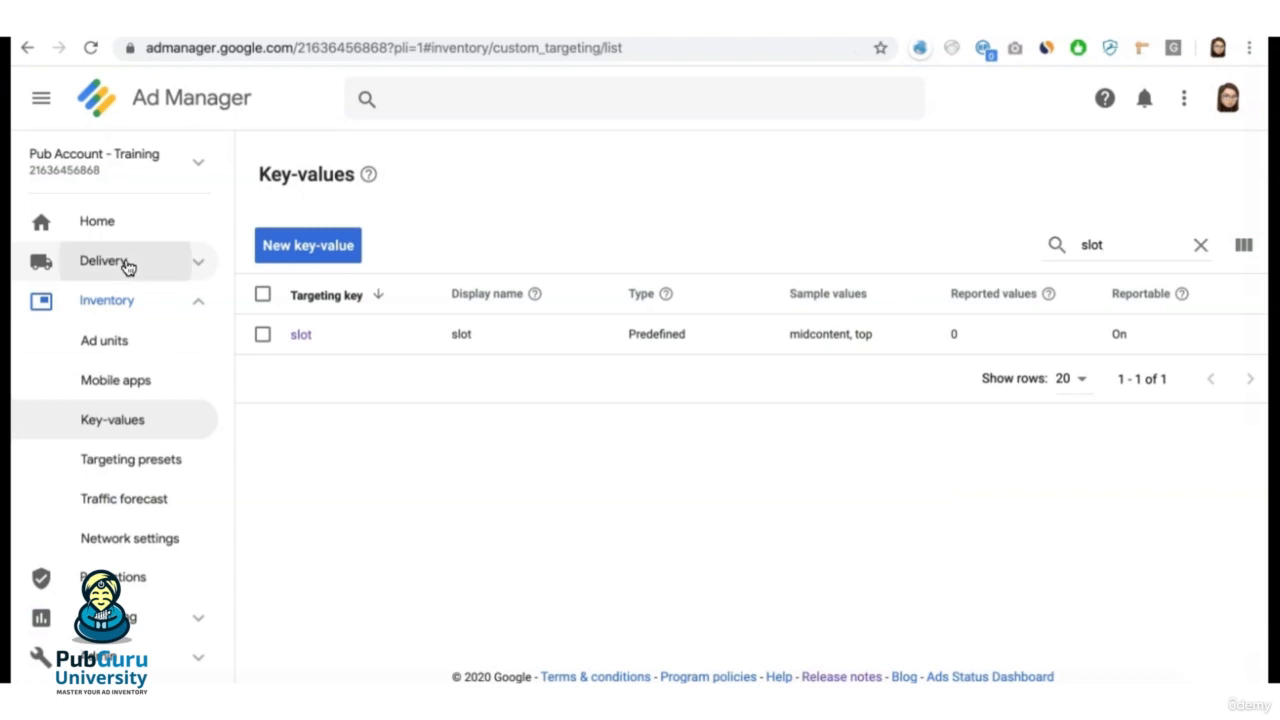
# Switch to Google Ad Manager and start a new line item in the Ad Exchange order.
pyautogui.click(124, 264)
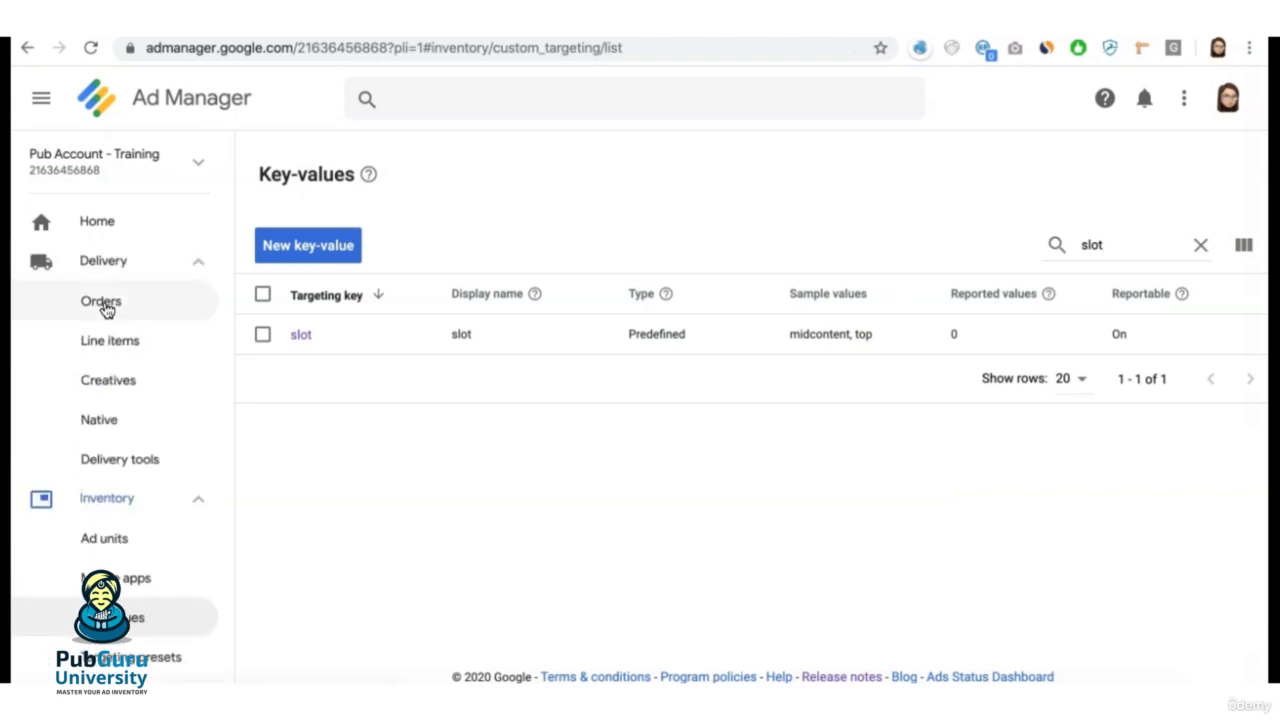
pyautogui.click(103, 305)
pyautogui.click(395, 474)
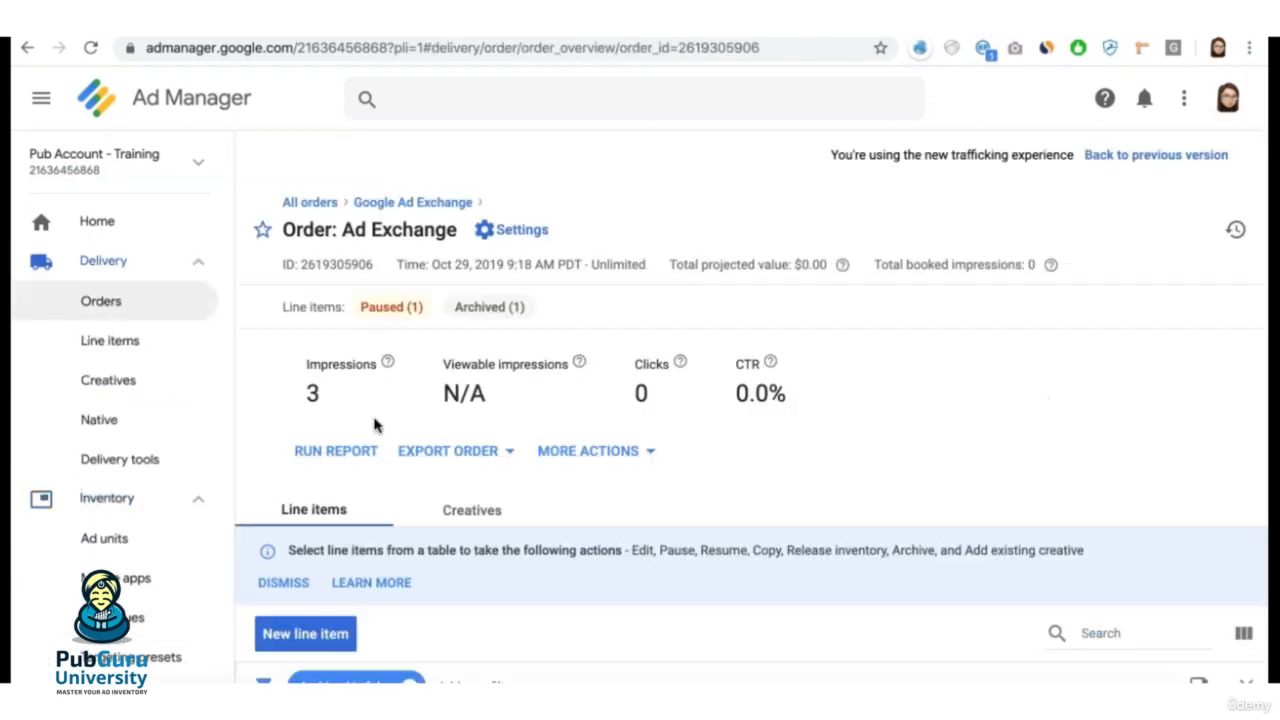
pyautogui.click(305, 633)
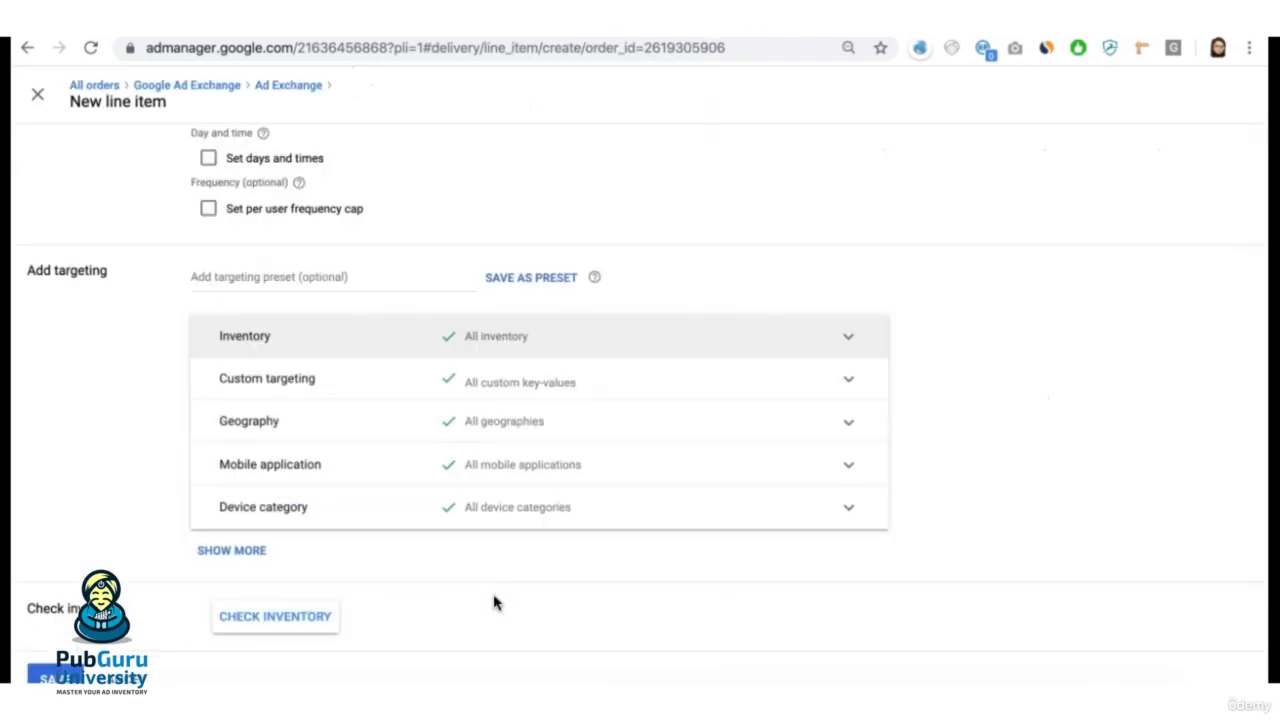
# Add custom targeting to the line item with the key slot and the value midcontent.
pyautogui.click(527, 384)
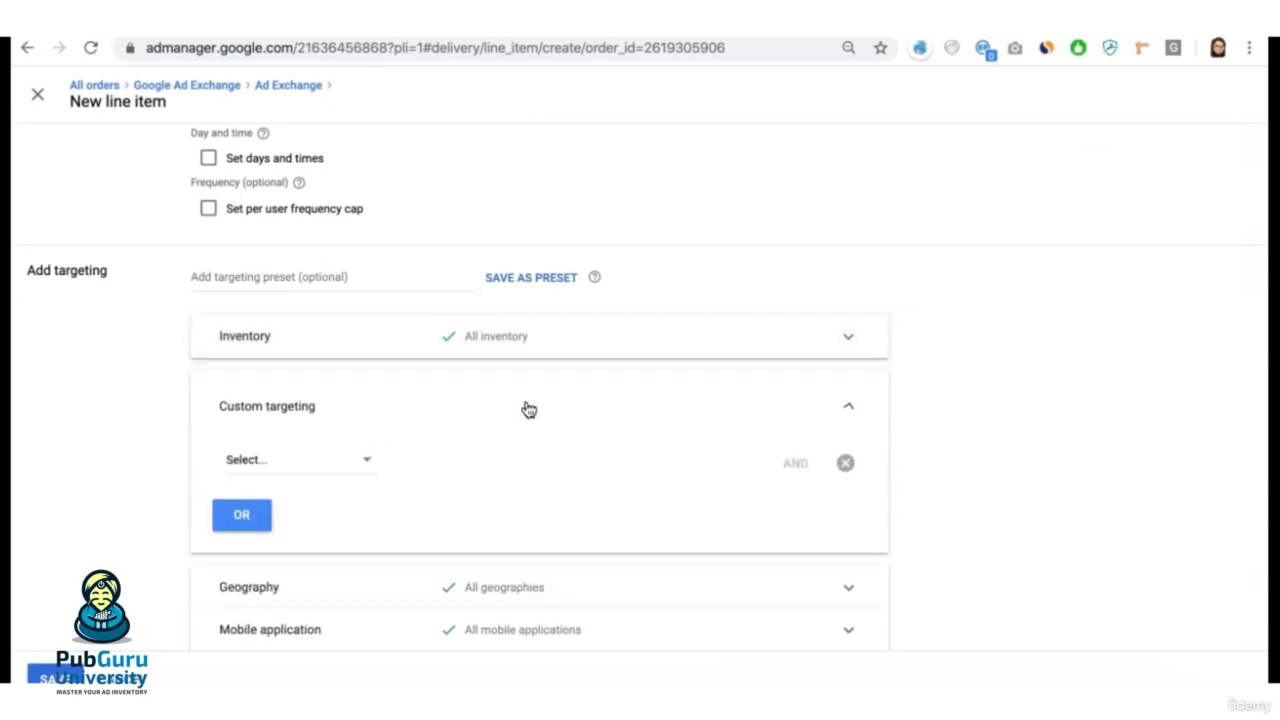
pyautogui.click(343, 470)
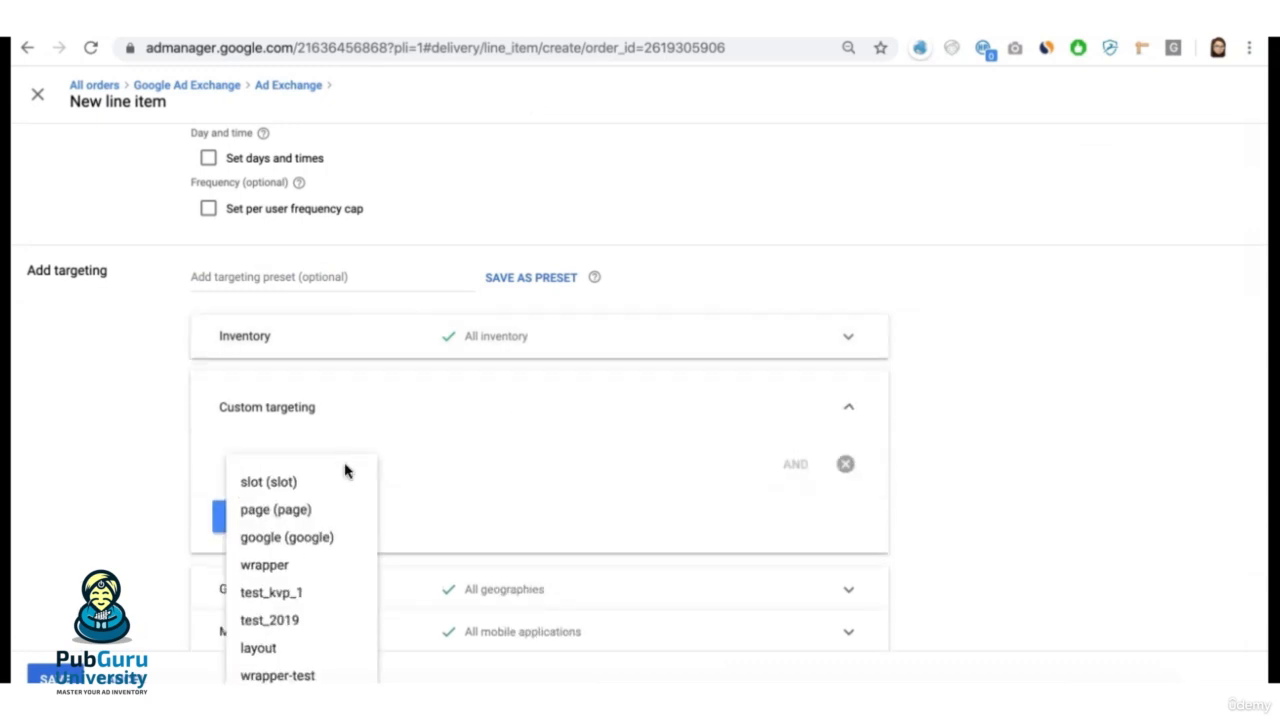
pyautogui.click(306, 482)
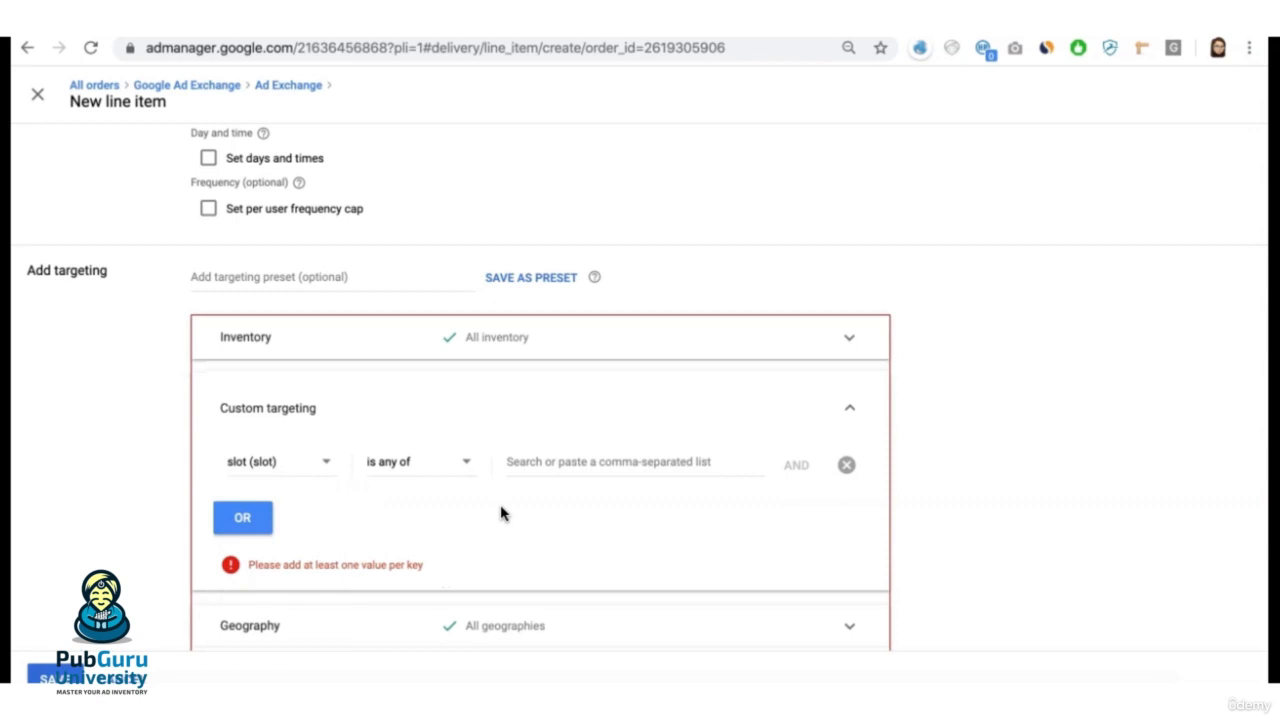
pyautogui.click(551, 461)
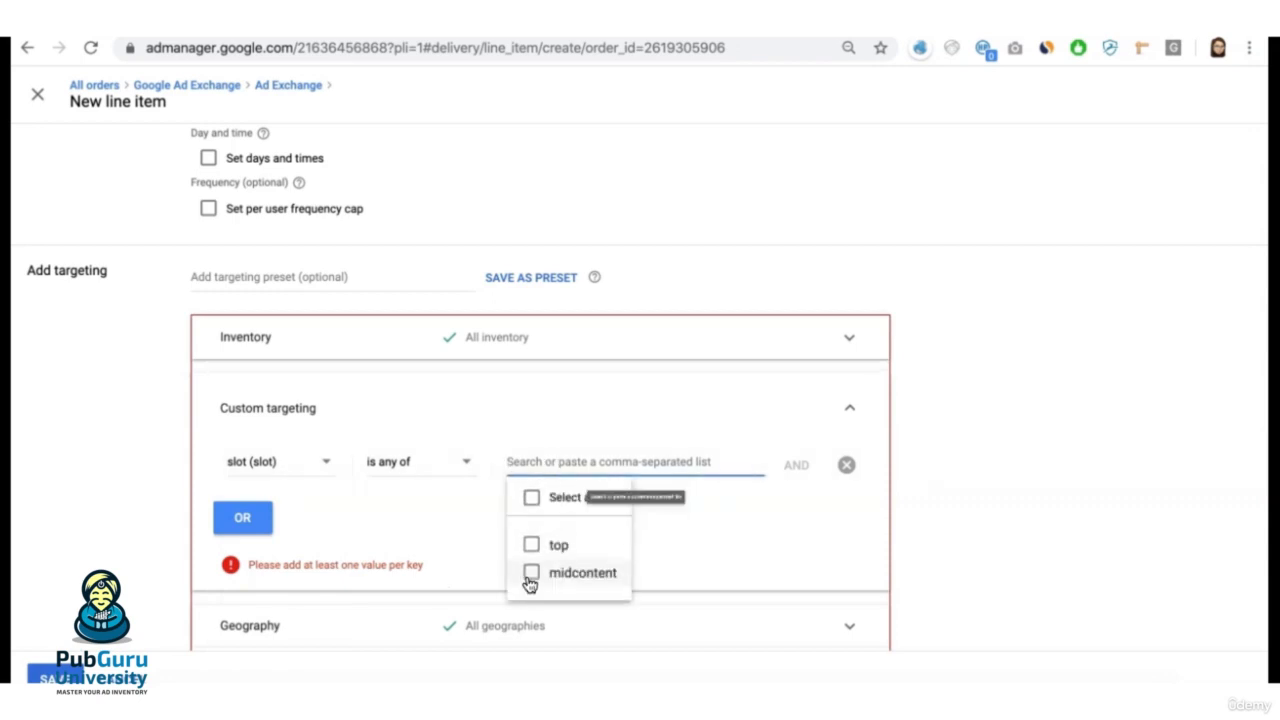
pyautogui.click(532, 572)
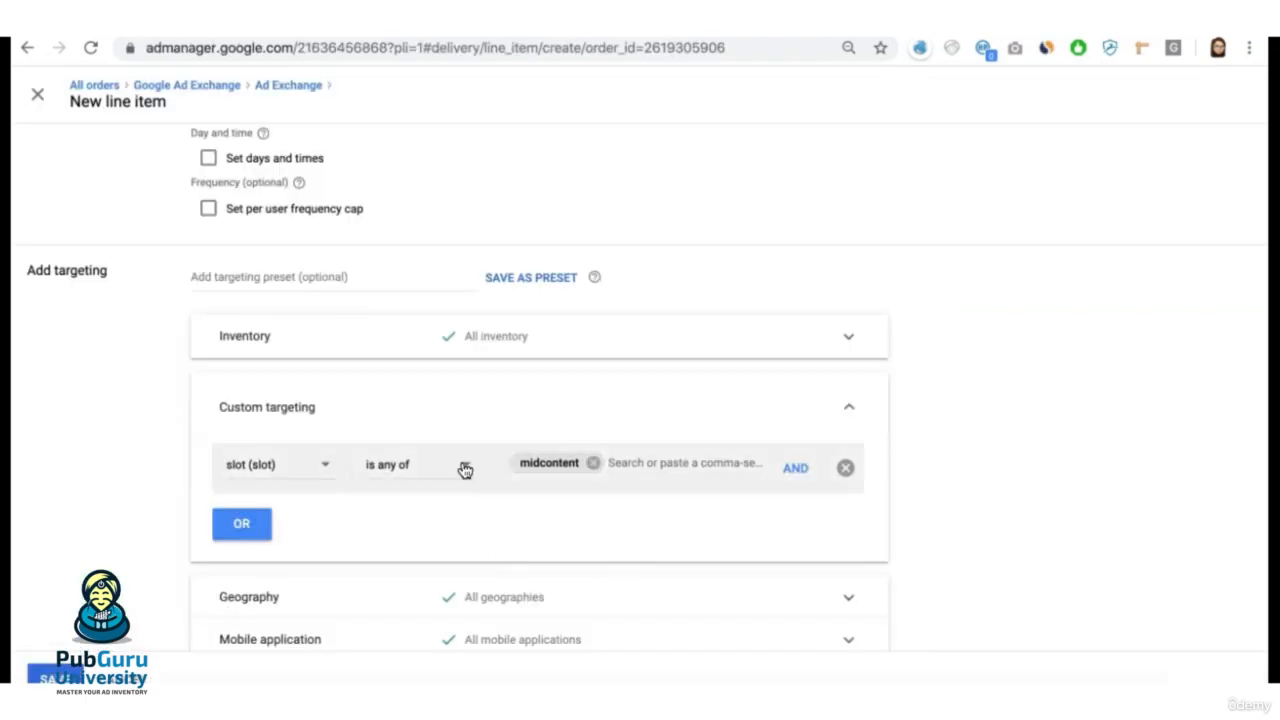
# Change the slot targeting condition to is none of so that midcontent is excluded.
pyautogui.click(464, 469)
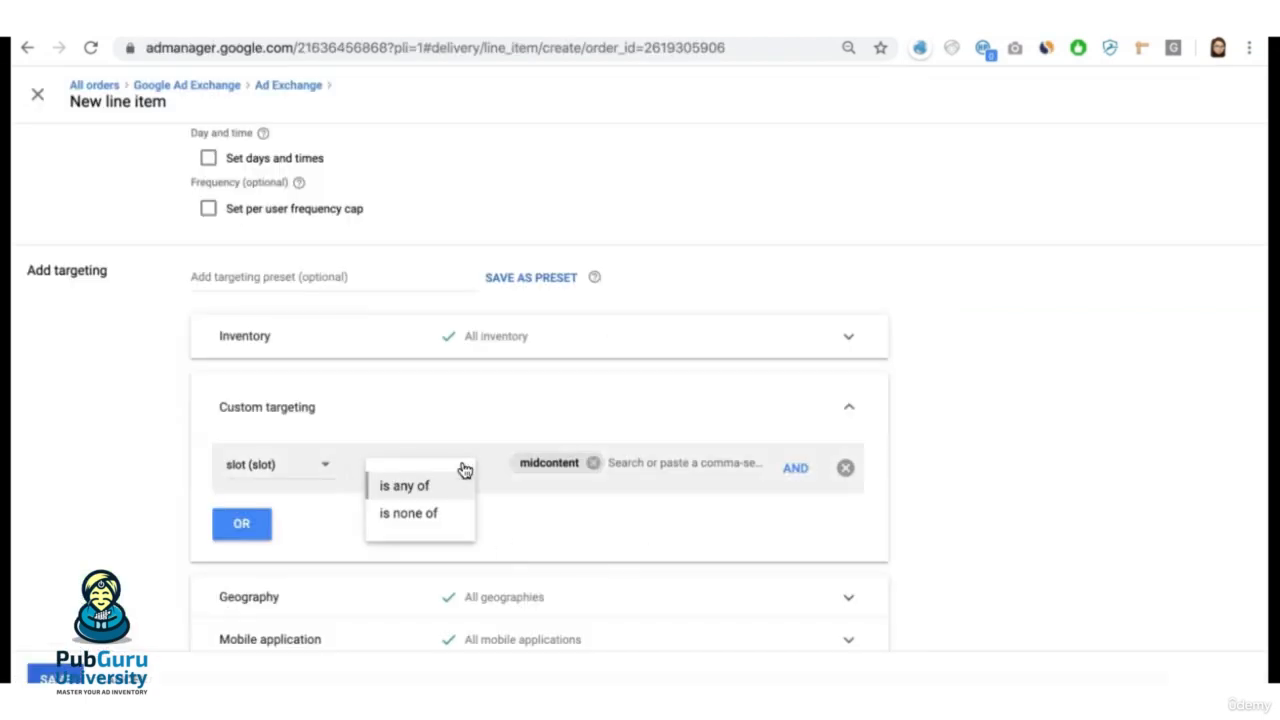
pyautogui.click(427, 514)
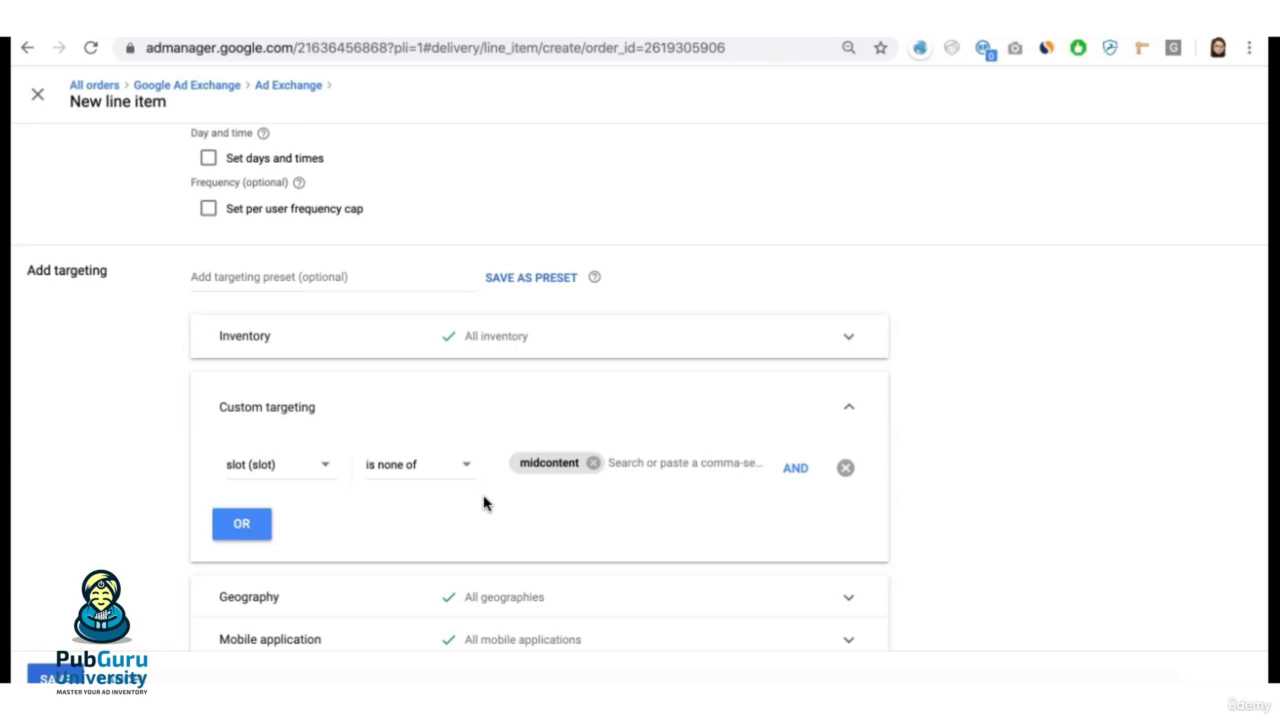
pyautogui.scroll(10, 483, 503)
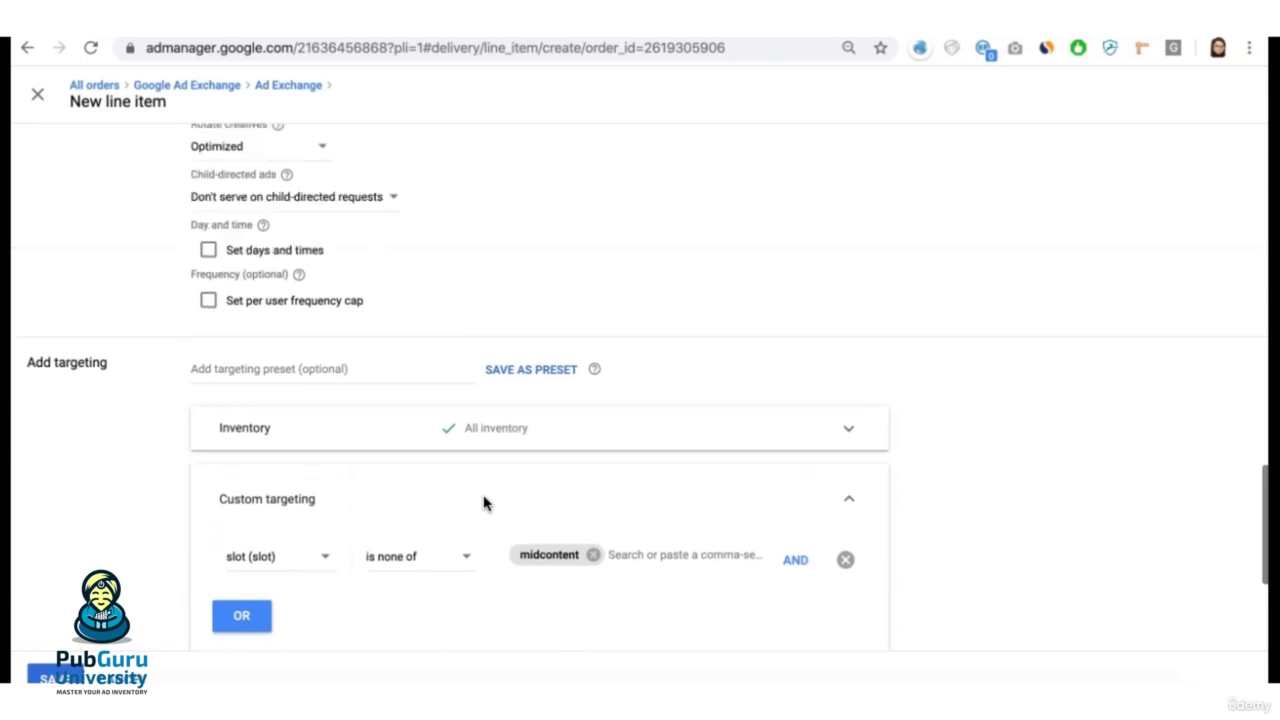
pyautogui.scroll(-15, 485, 503)
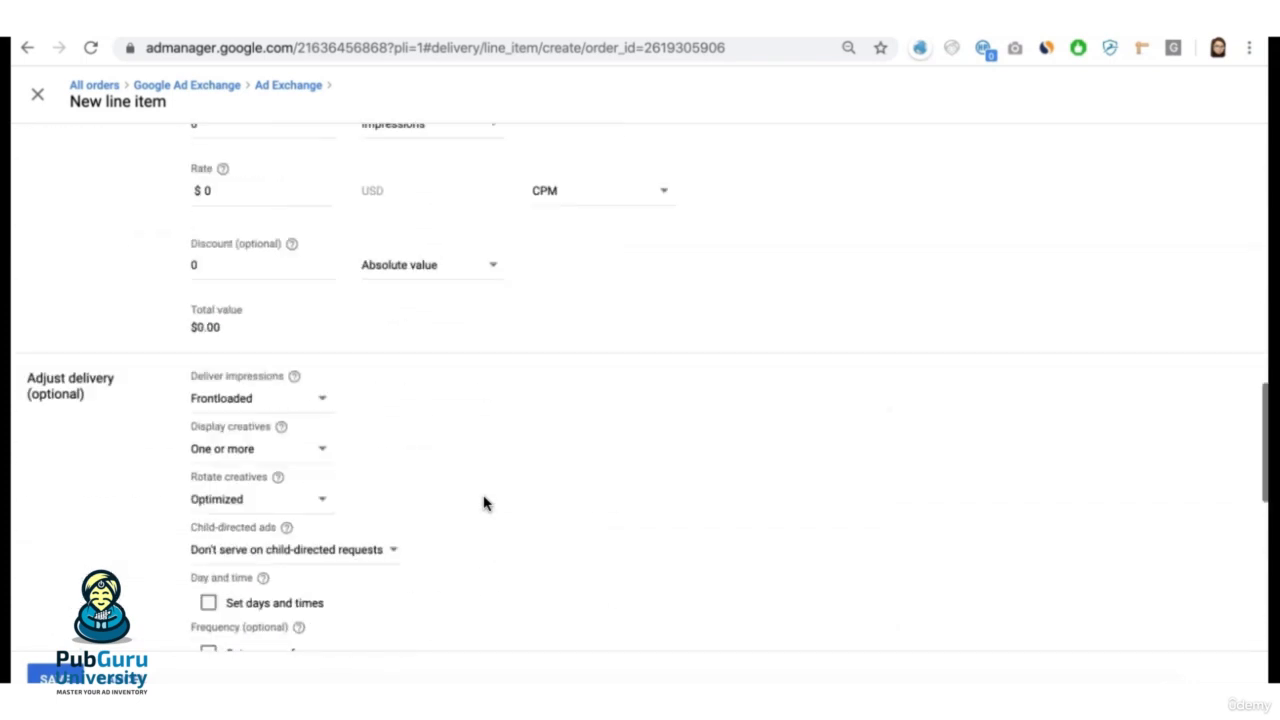